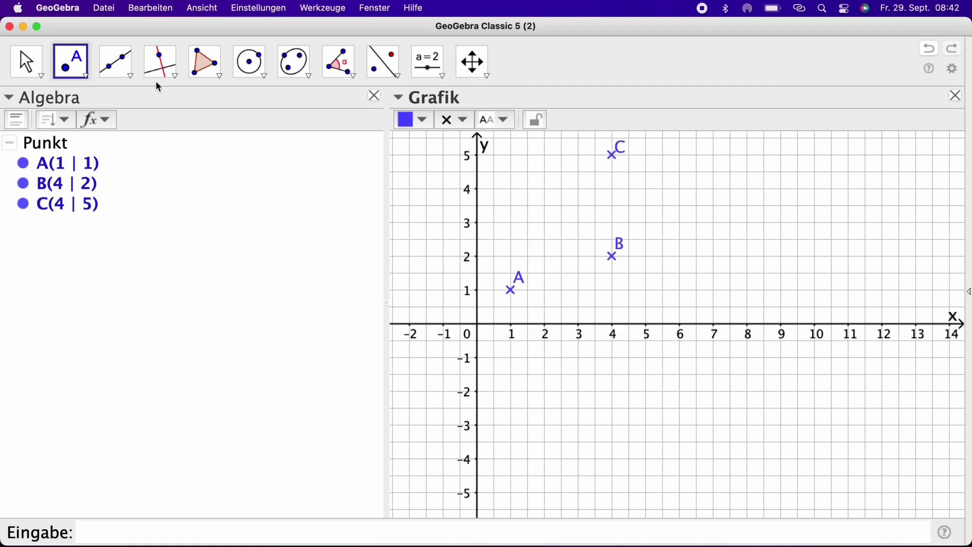
- Draw the triangle ABC as a polygon through the existing points A, B and C
{"action": "left_click", "coordinate": [205, 62]}
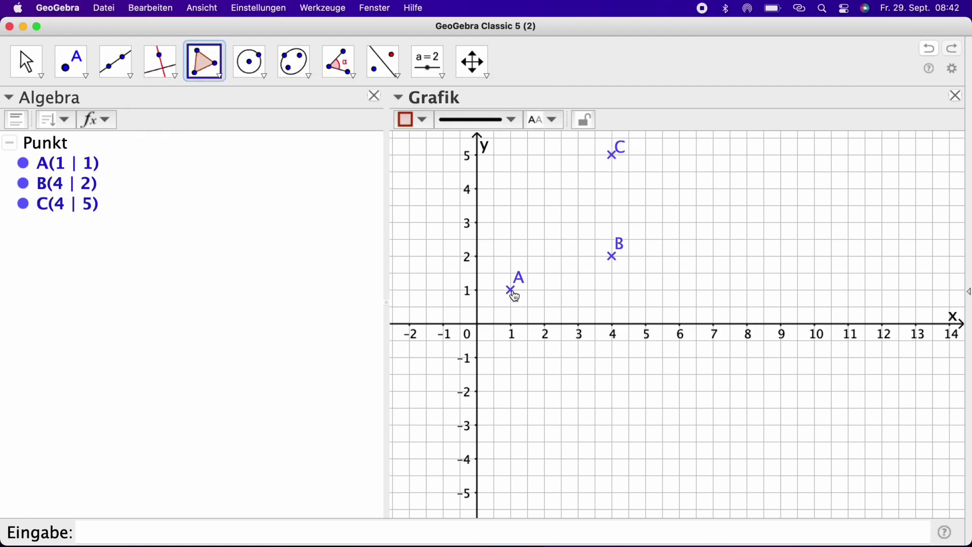
{"action": "left_click", "coordinate": [511, 290]}
{"action": "left_click", "coordinate": [613, 257]}
{"action": "left_click", "coordinate": [612, 154]}
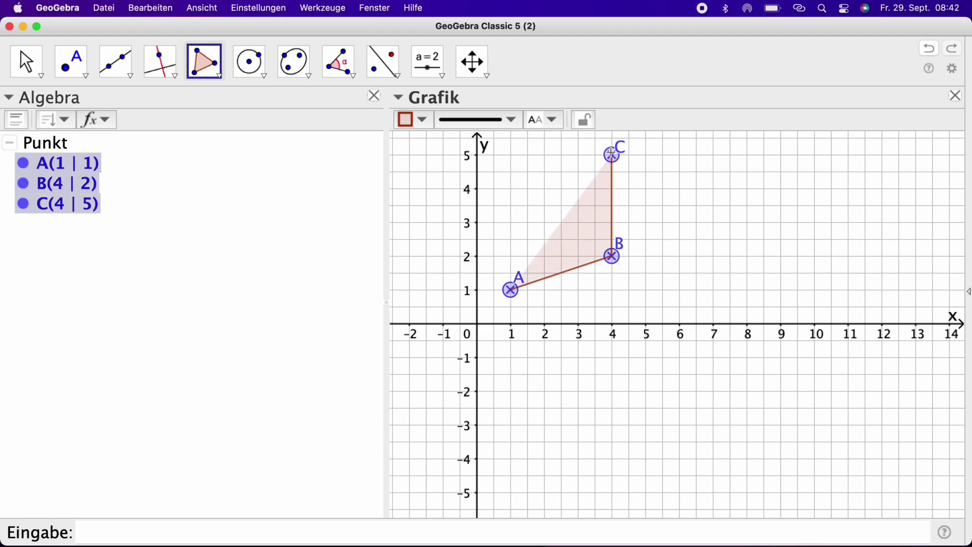
{"action": "left_click", "coordinate": [512, 288]}
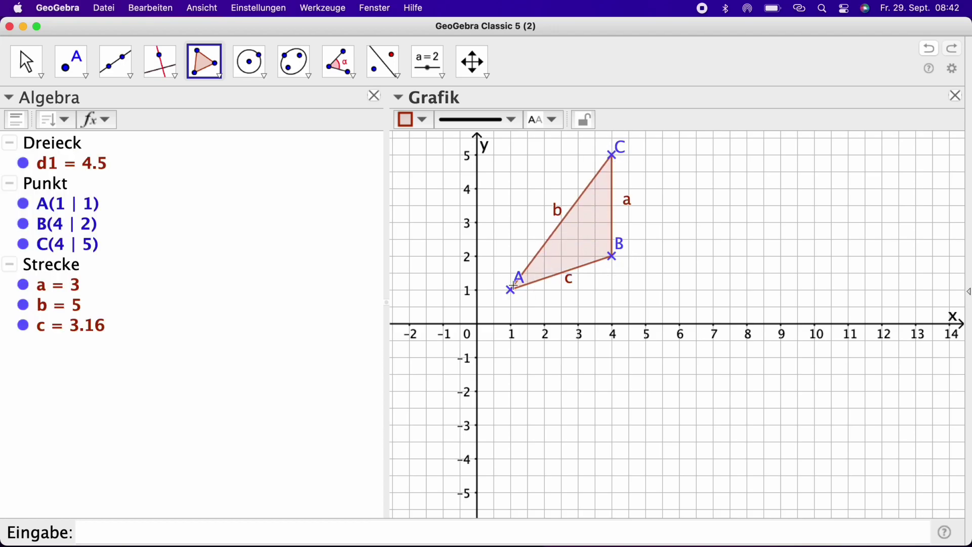
- Place two new points at (3 | -3) and (8 | 2)
{"action": "left_click", "coordinate": [82, 71]}
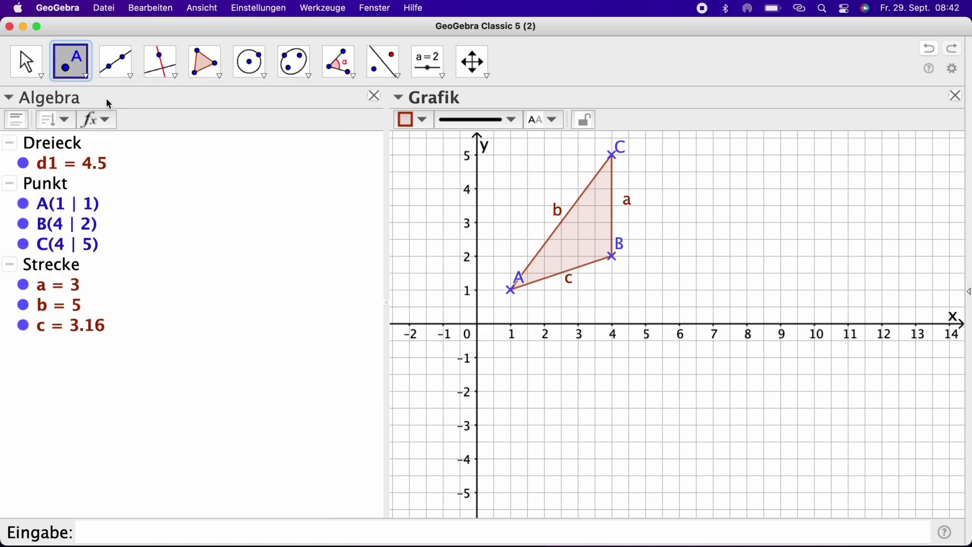
{"action": "left_click", "coordinate": [579, 424]}
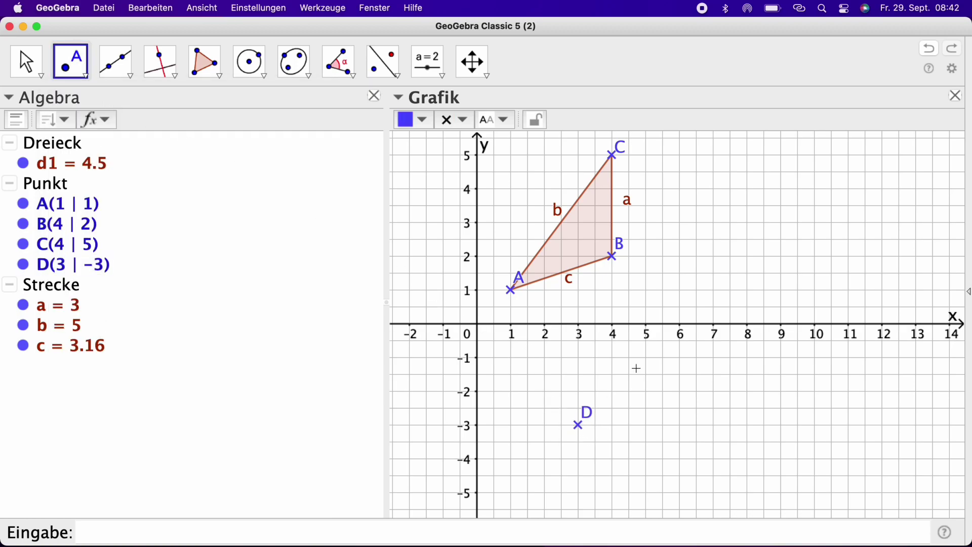
{"action": "left_click", "coordinate": [747, 257]}
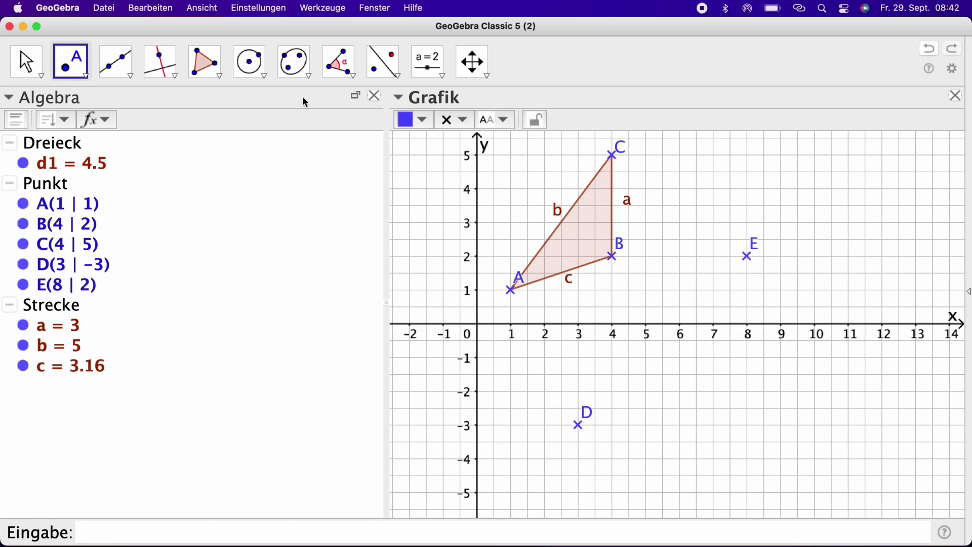
- Draw a straight line through points D and E
{"action": "left_click", "coordinate": [121, 68]}
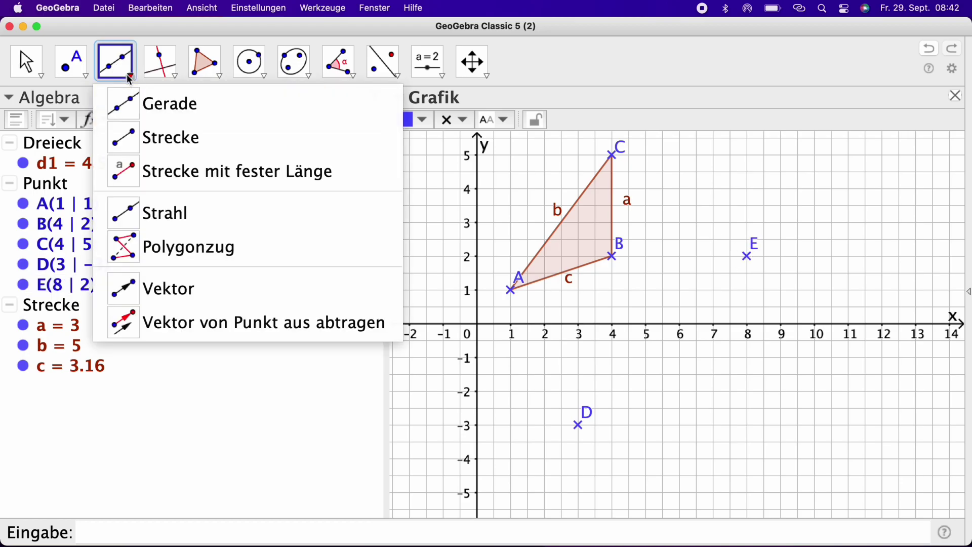
{"action": "left_click", "coordinate": [156, 102]}
{"action": "left_click", "coordinate": [580, 425]}
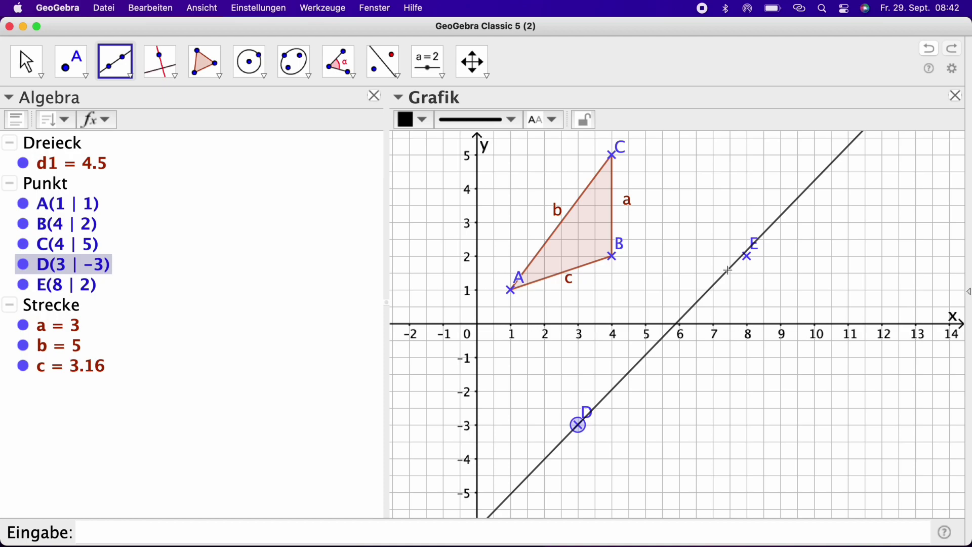
{"action": "left_click", "coordinate": [748, 258]}
- Hide points D and E in the graphics view
{"action": "left_click", "coordinate": [30, 64]}
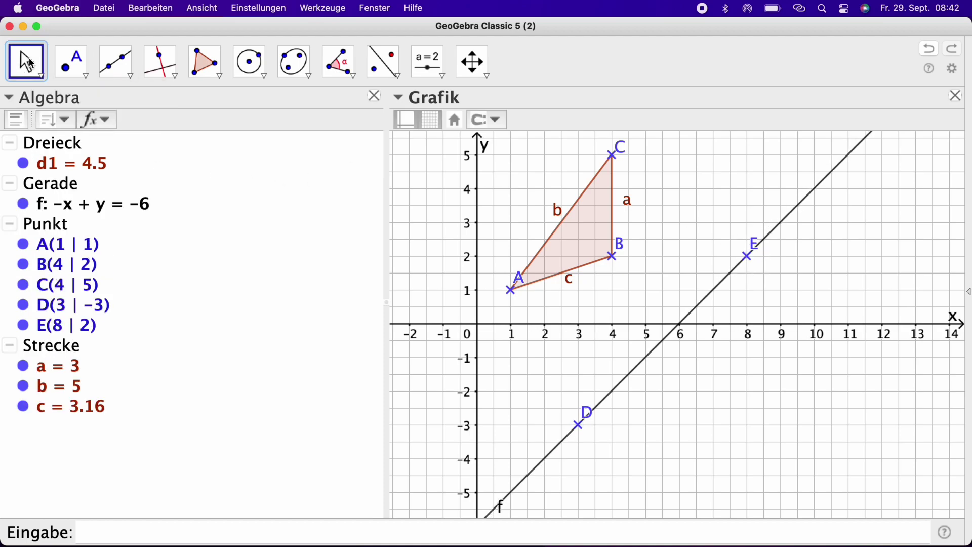
{"action": "left_click", "coordinate": [23, 305]}
{"action": "left_click", "coordinate": [23, 325]}
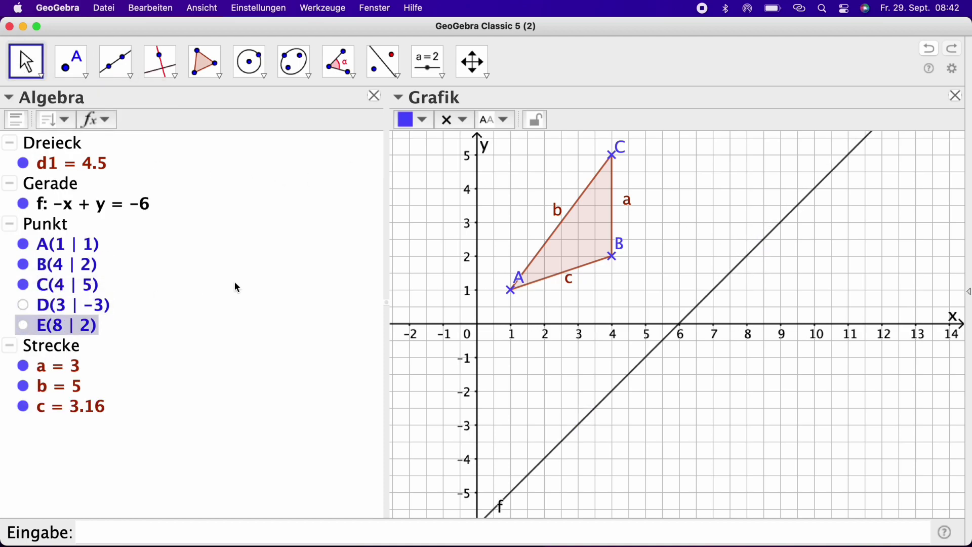
- Change the colour of line f to light grey
{"action": "left_click", "coordinate": [99, 205]}
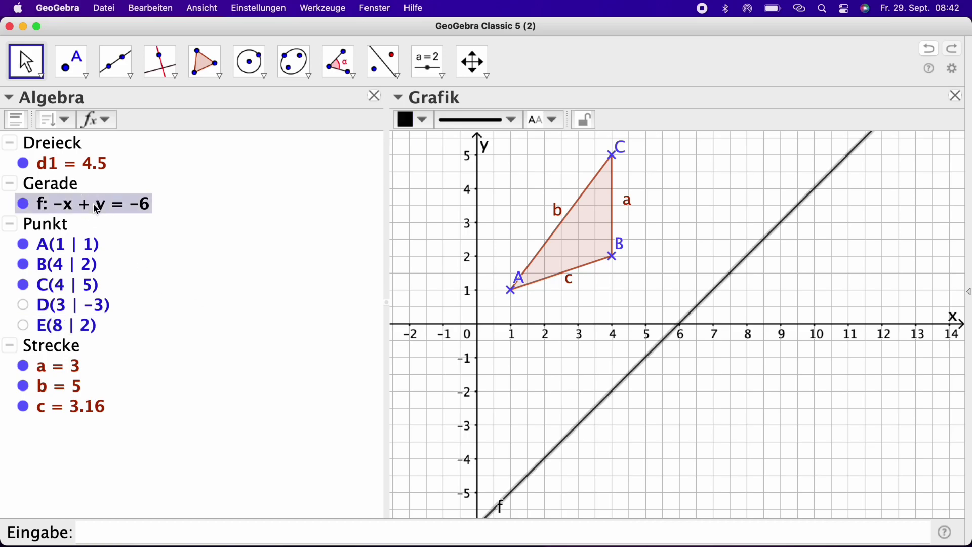
{"action": "left_click", "coordinate": [505, 121]}
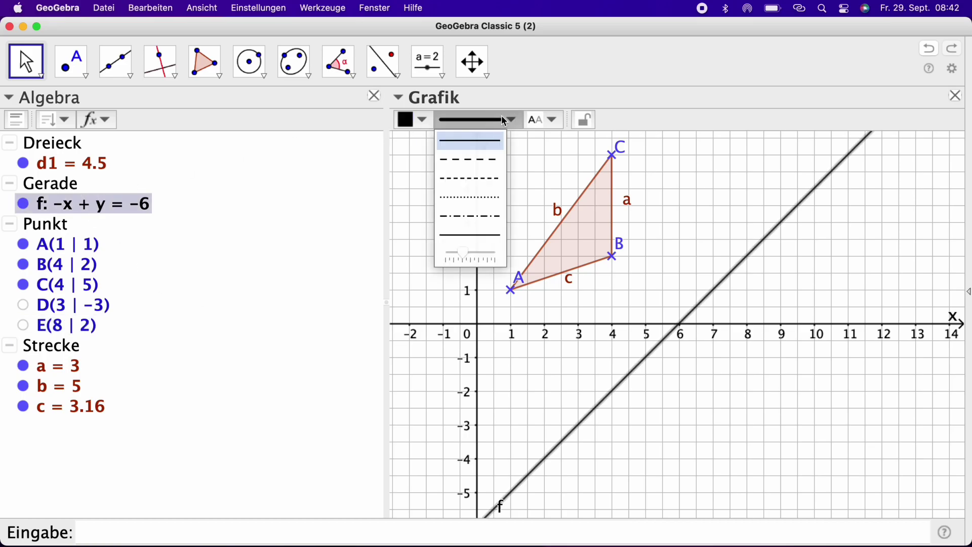
{"action": "left_click", "coordinate": [424, 122]}
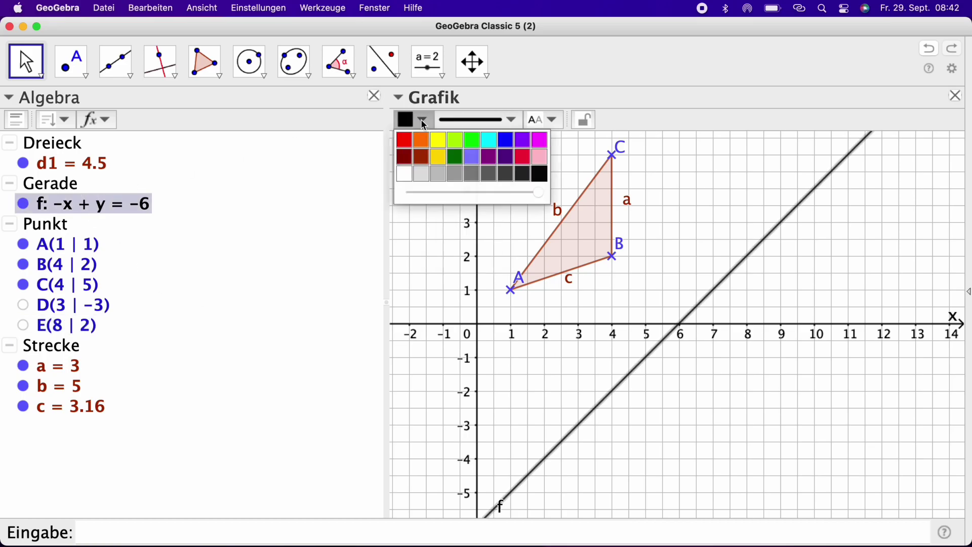
{"action": "left_click", "coordinate": [439, 177]}
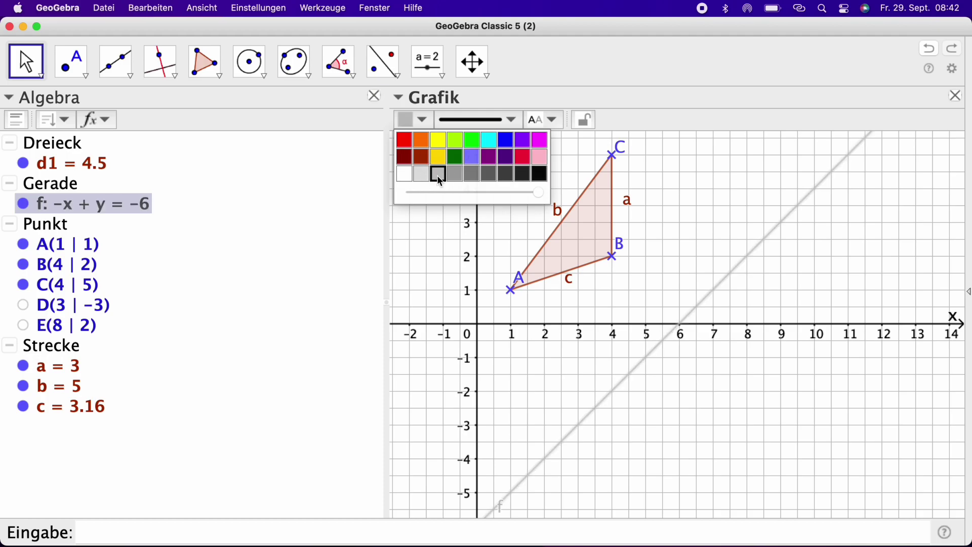
{"action": "left_click", "coordinate": [428, 248]}
- Construct perpendiculars to line f through each of the triangle's vertices A, B and C
{"action": "left_click", "coordinate": [175, 77]}
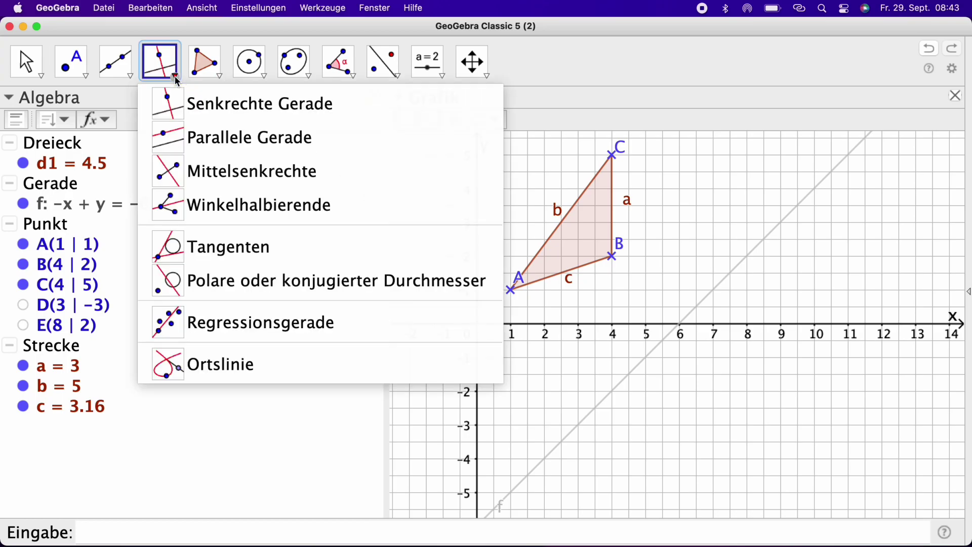
{"action": "left_click", "coordinate": [231, 103]}
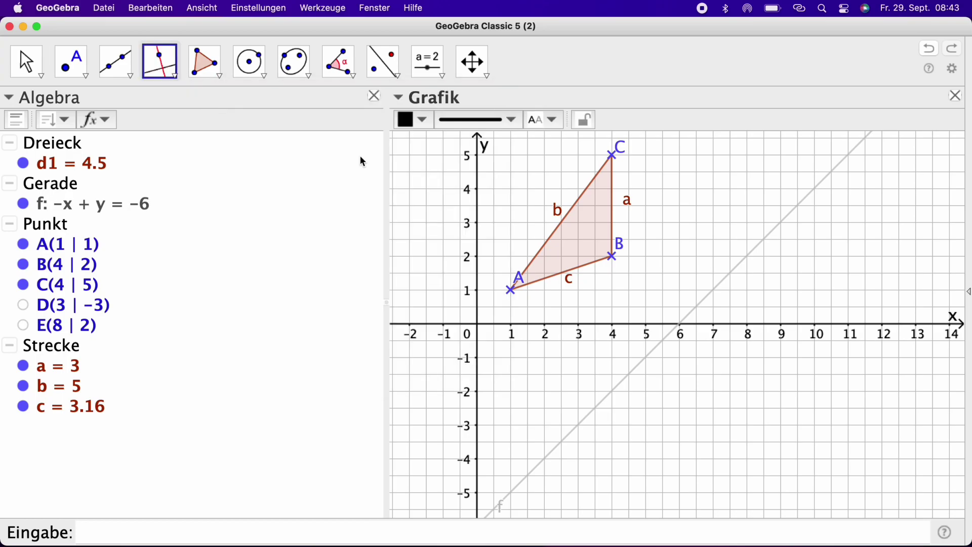
{"action": "left_click", "coordinate": [790, 220]}
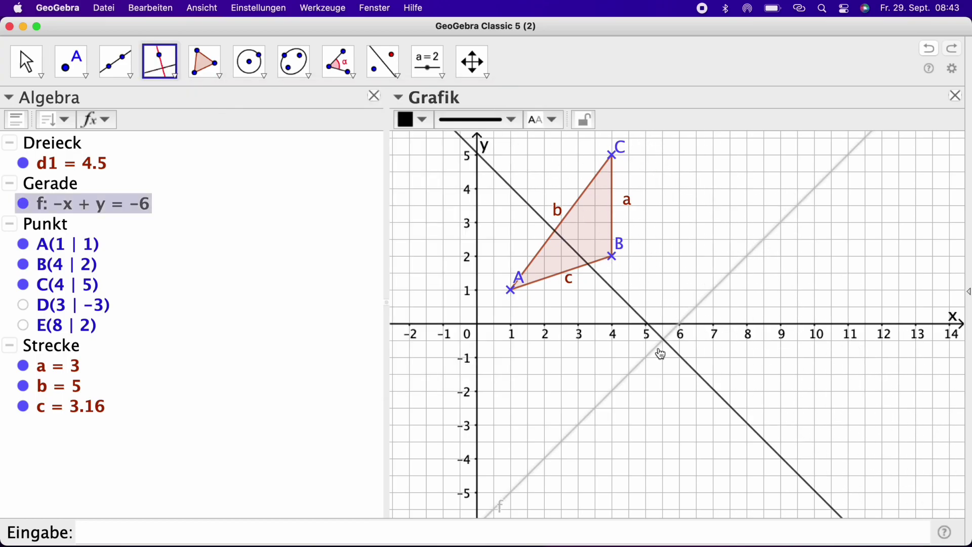
{"action": "left_click", "coordinate": [511, 289]}
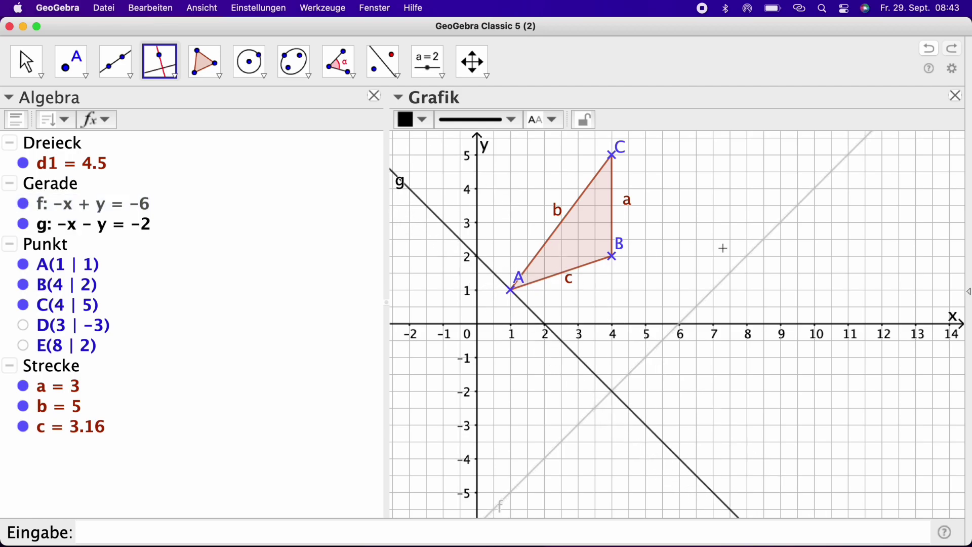
{"action": "left_click", "coordinate": [748, 263]}
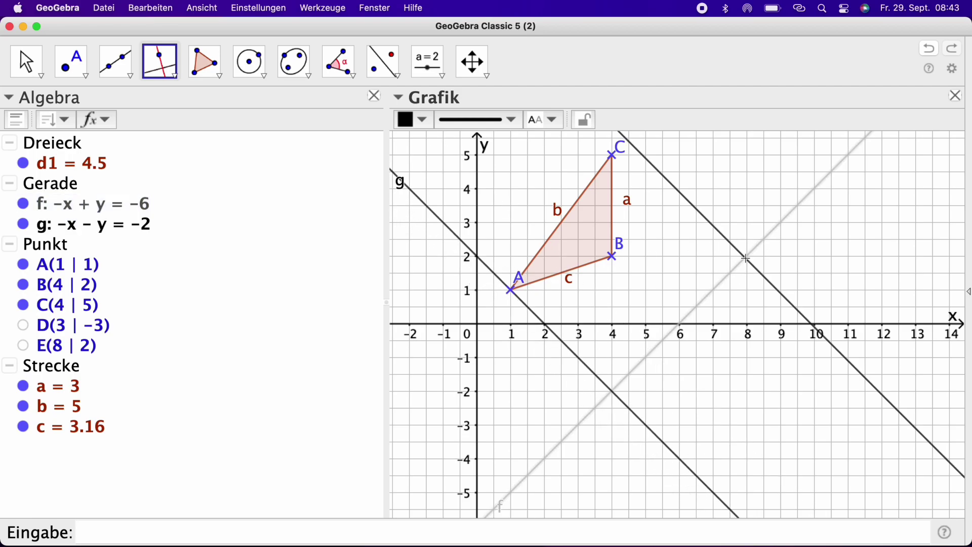
{"action": "left_click", "coordinate": [612, 256]}
{"action": "left_click", "coordinate": [787, 223]}
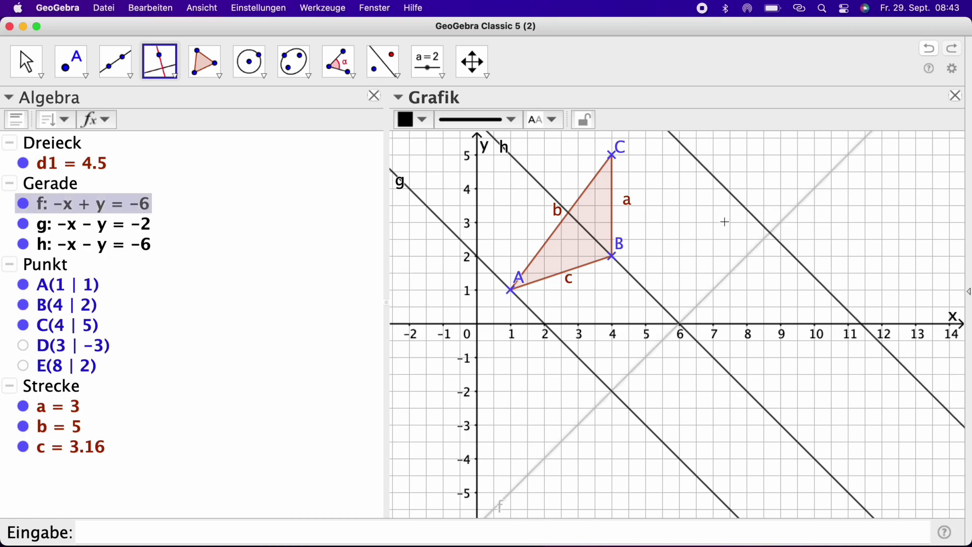
{"action": "left_click", "coordinate": [612, 155]}
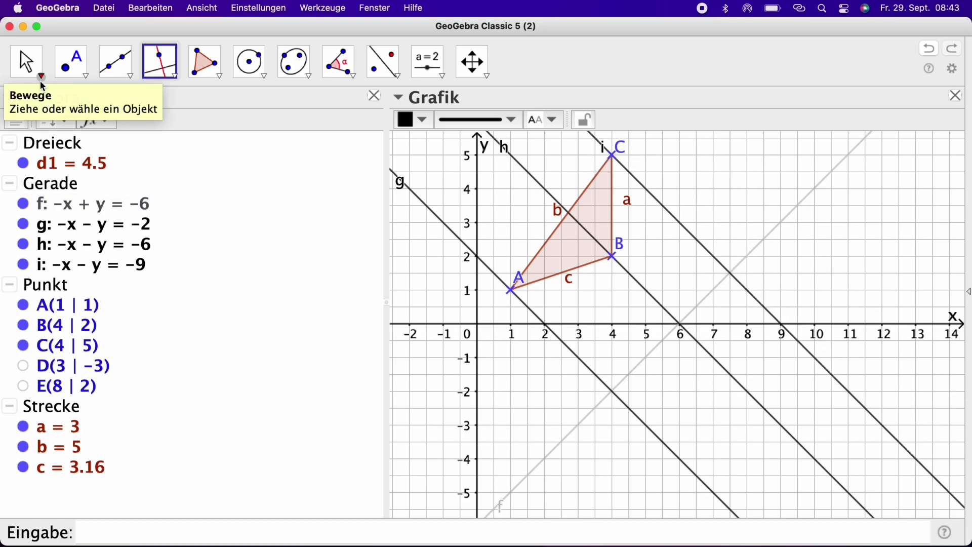
- Select all the lines together and colour them light grey
{"action": "left_click", "coordinate": [28, 70]}
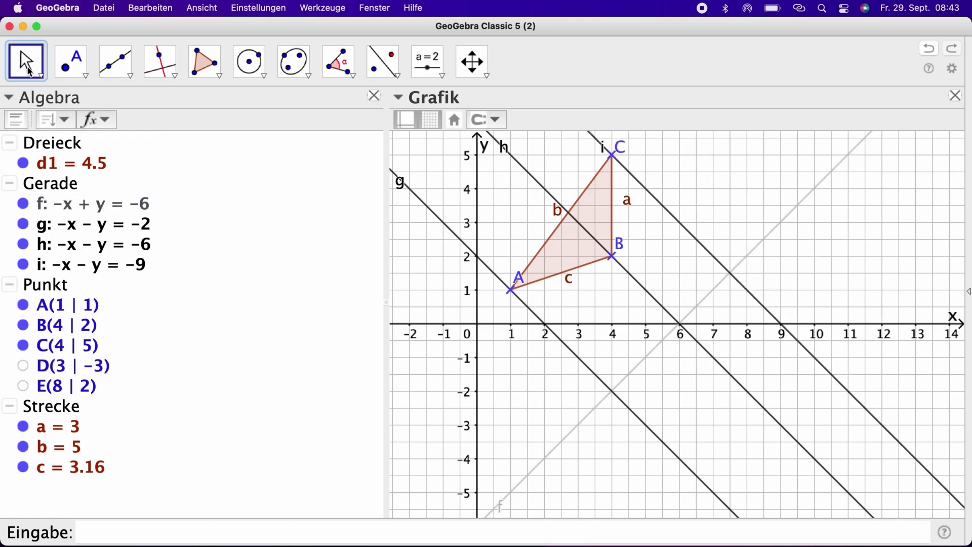
{"action": "left_click", "coordinate": [42, 187]}
{"action": "left_click", "coordinate": [414, 120]}
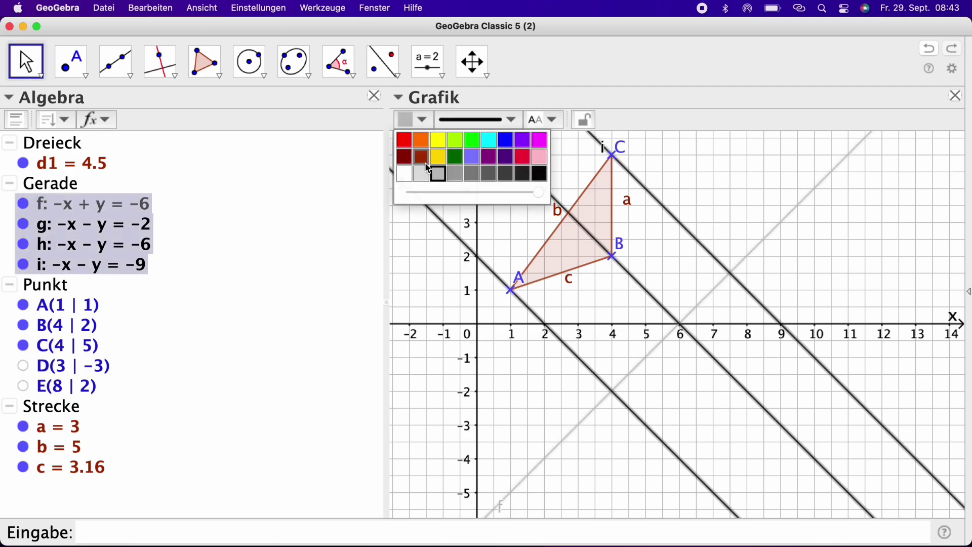
{"action": "left_click", "coordinate": [439, 174]}
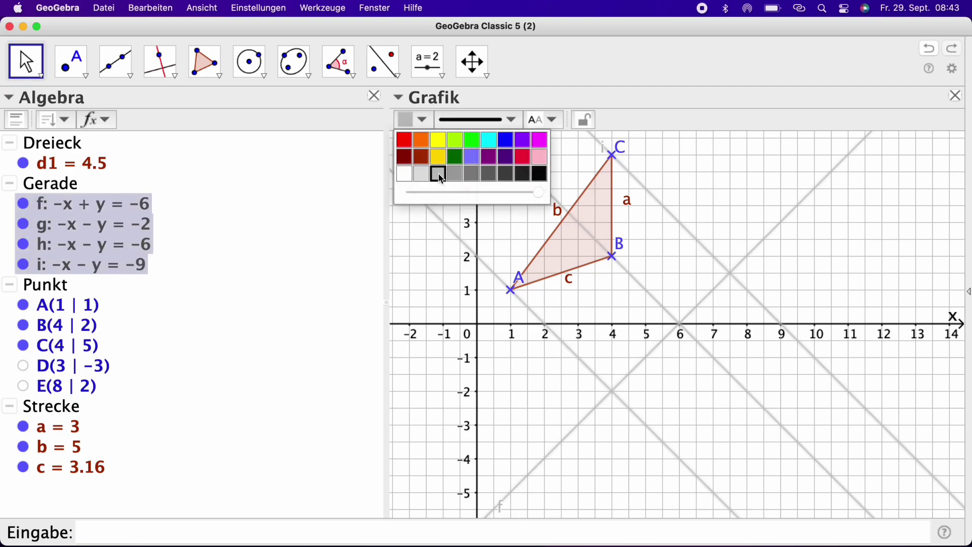
- Create the intersection points of line f with the three perpendiculars g, h and i
{"action": "left_click", "coordinate": [84, 79]}
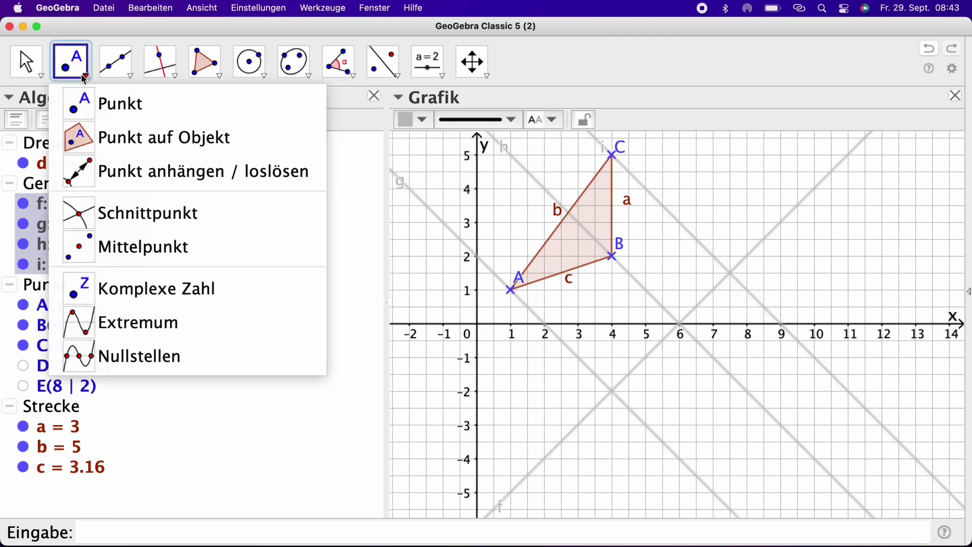
{"action": "left_click", "coordinate": [124, 213]}
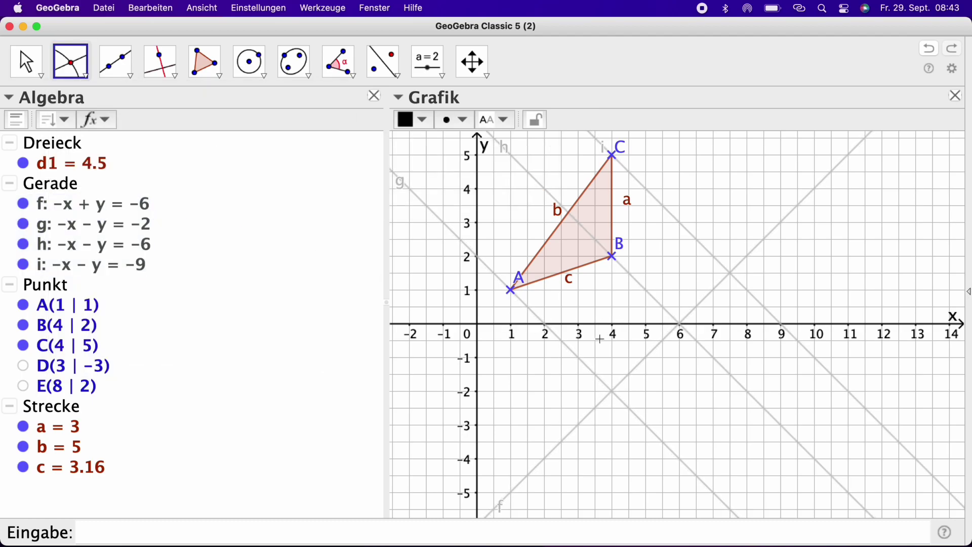
{"action": "left_click", "coordinate": [582, 361]}
{"action": "left_click", "coordinate": [587, 420]}
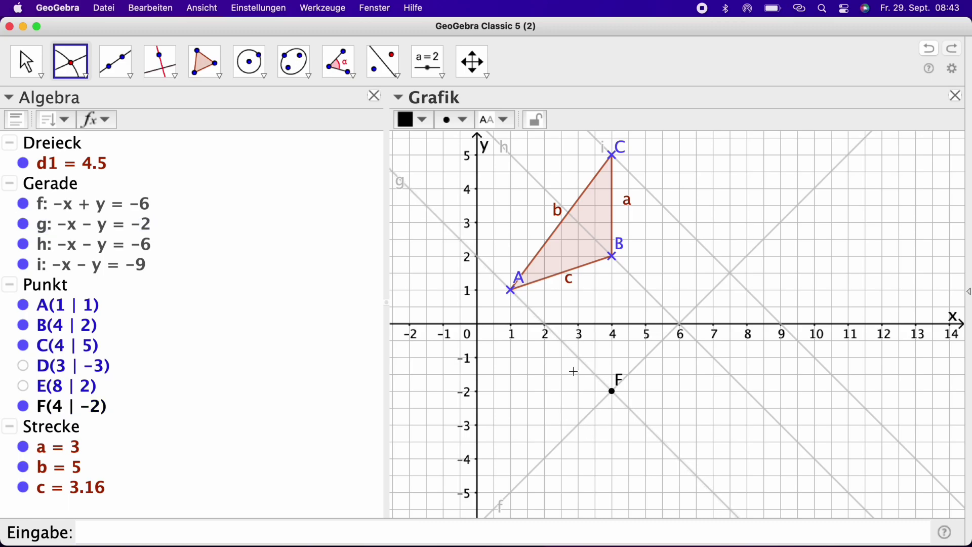
{"action": "left_click", "coordinate": [545, 188]}
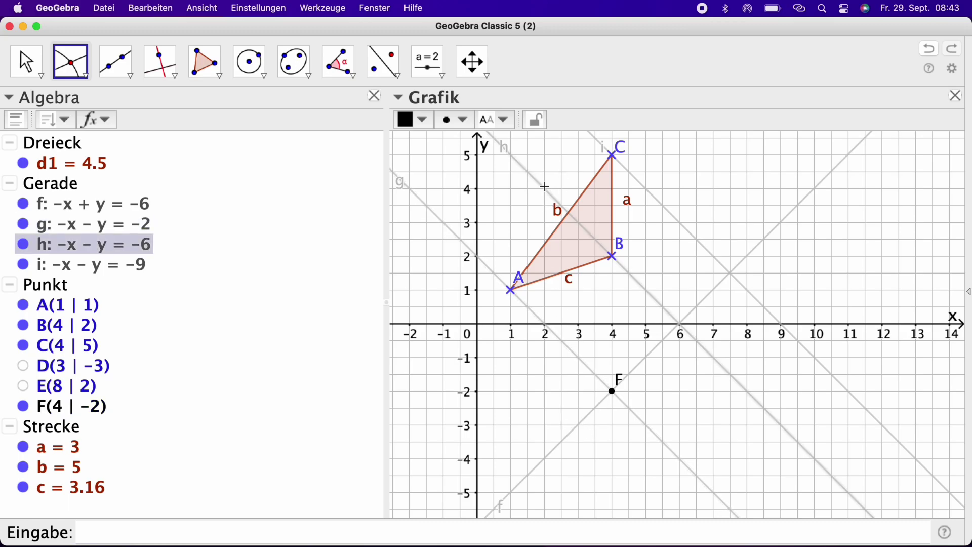
{"action": "left_click", "coordinate": [656, 354]}
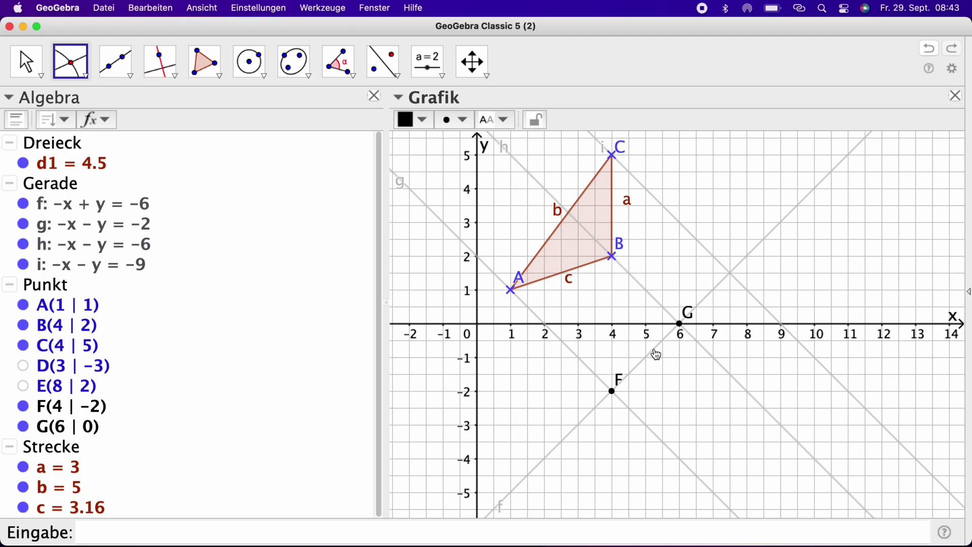
{"action": "left_click", "coordinate": [113, 270]}
{"action": "left_click", "coordinate": [105, 209]}
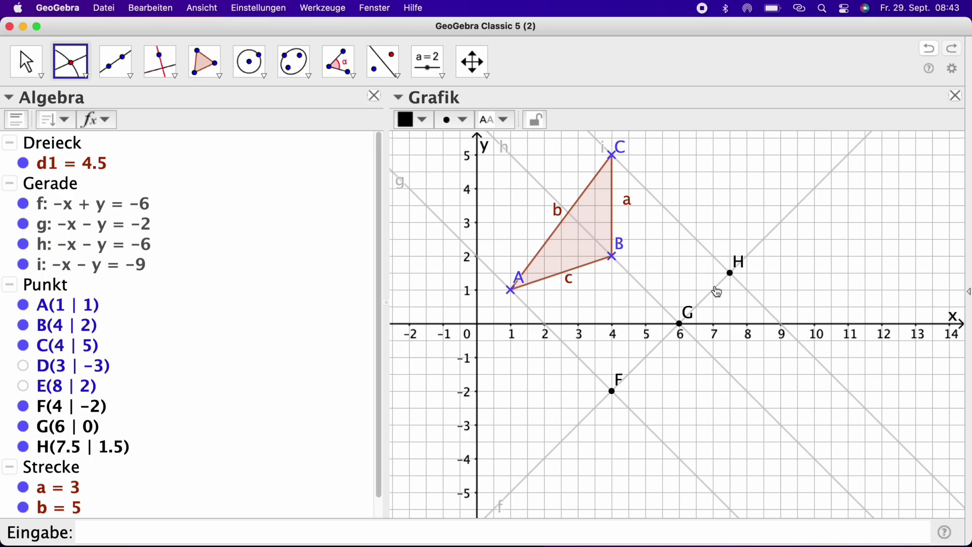
{"action": "left_click", "coordinate": [265, 78]}
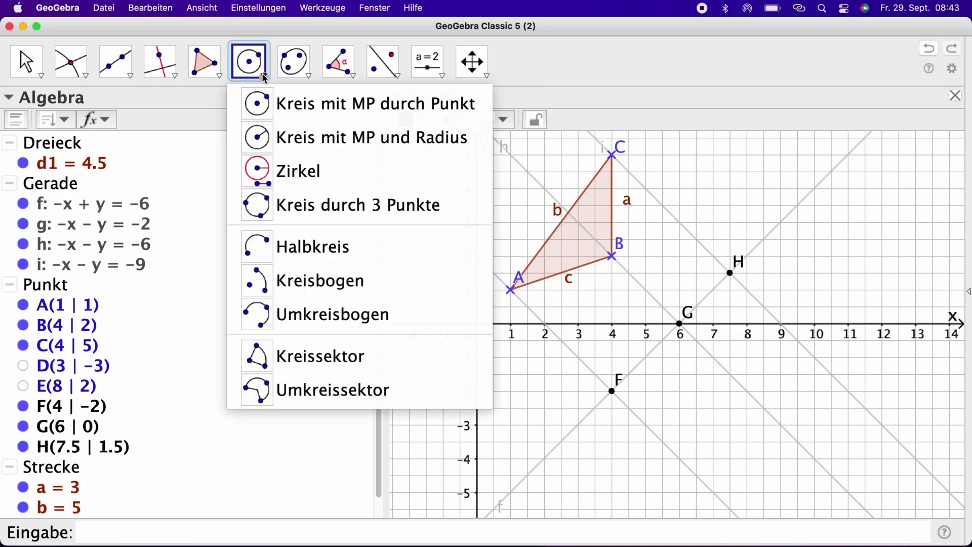
{"action": "left_click", "coordinate": [314, 140]}
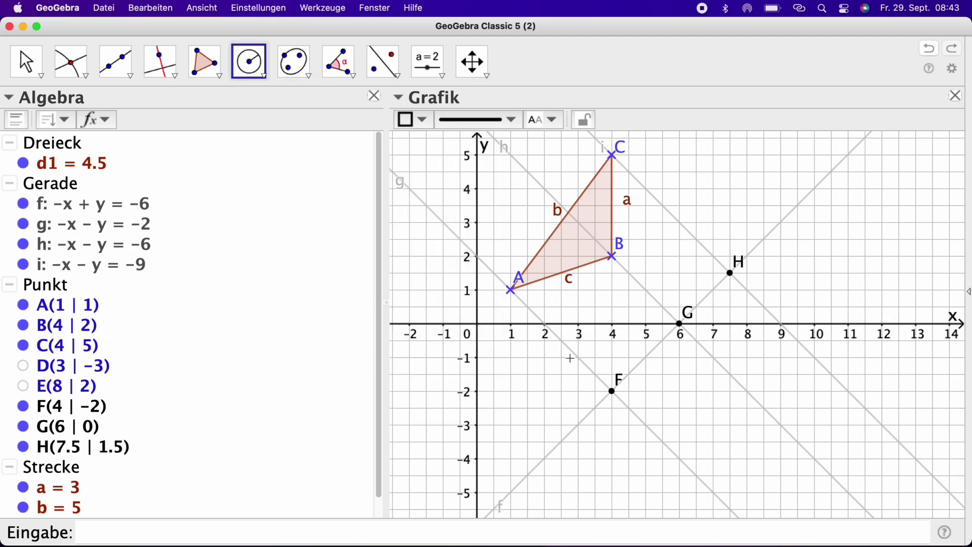
{"action": "left_click", "coordinate": [613, 393]}
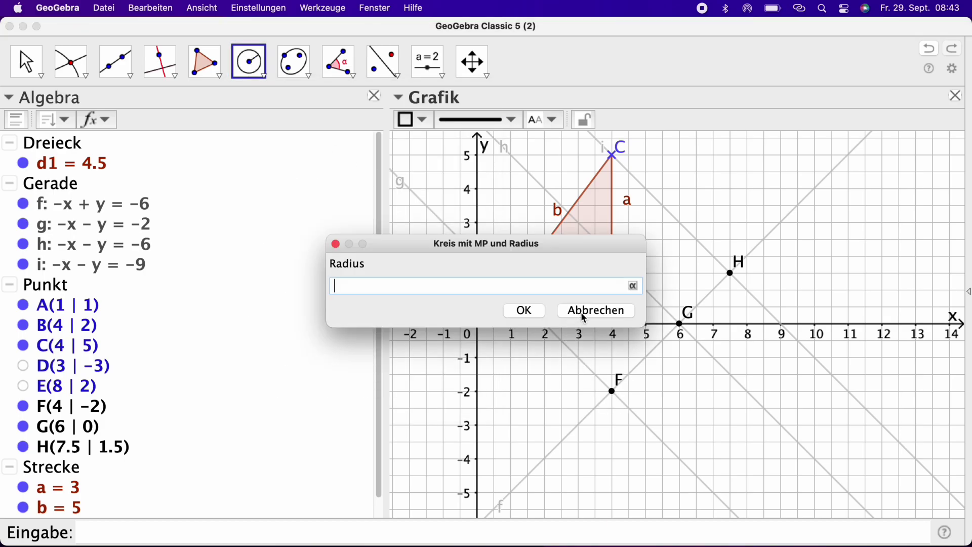
{"action": "left_click", "coordinate": [596, 310]}
- Draw a circle centred on F through A and place a point where it meets perpendicular g on the far side of line f
{"action": "left_click", "coordinate": [251, 63]}
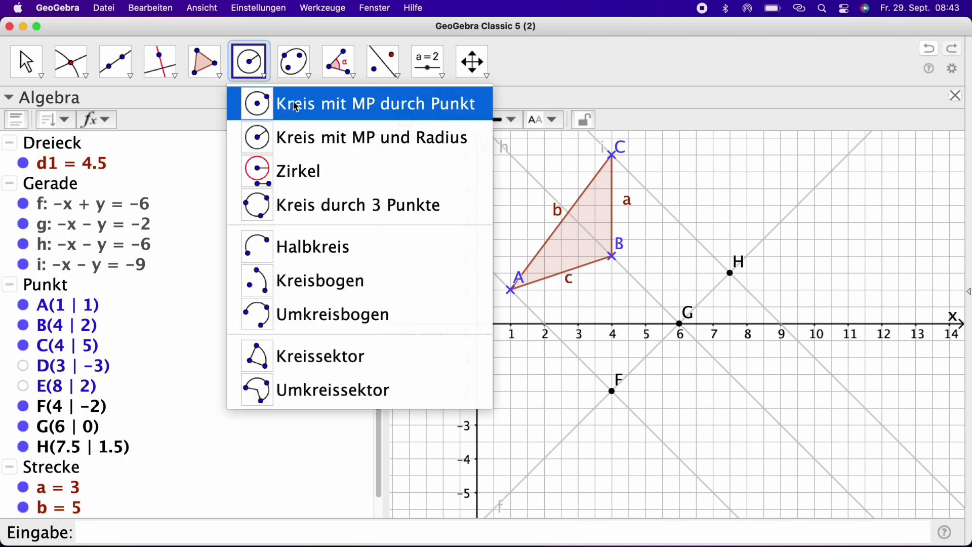
{"action": "left_click", "coordinate": [320, 103]}
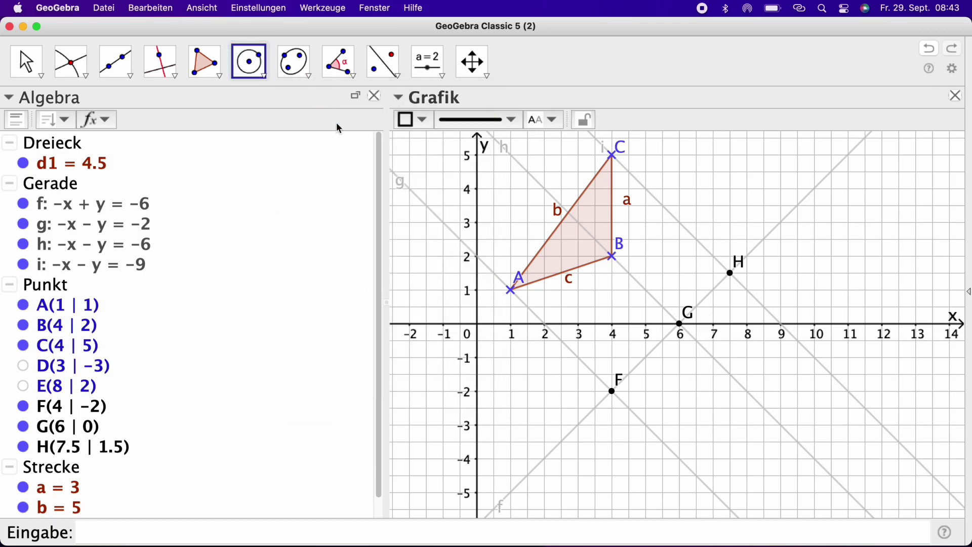
{"action": "left_click", "coordinate": [613, 391]}
{"action": "left_click", "coordinate": [511, 289]}
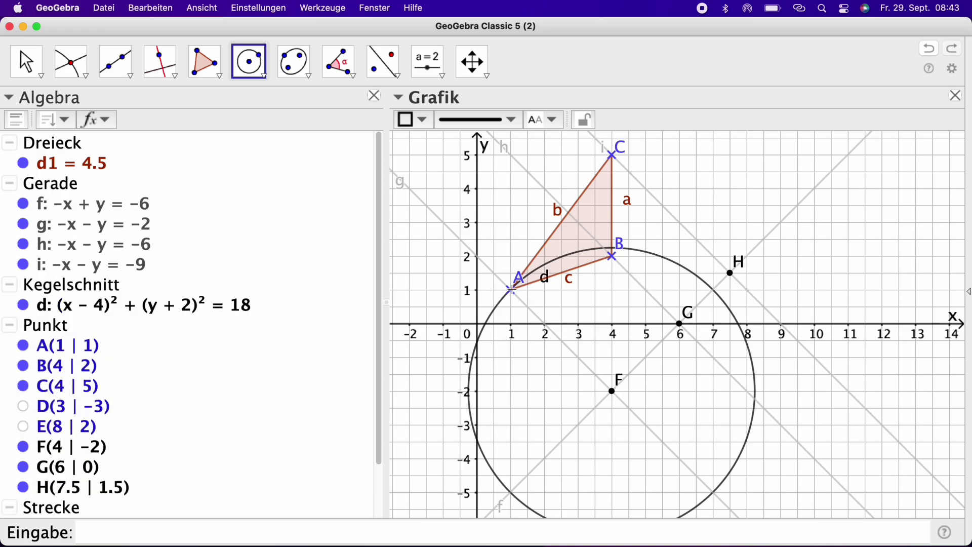
{"action": "left_click", "coordinate": [70, 63]}
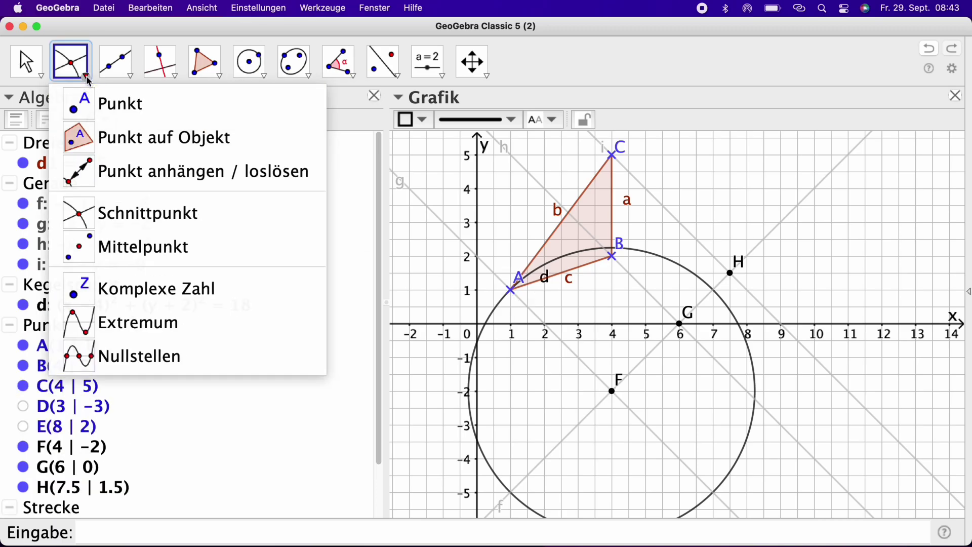
{"action": "left_click", "coordinate": [96, 102]}
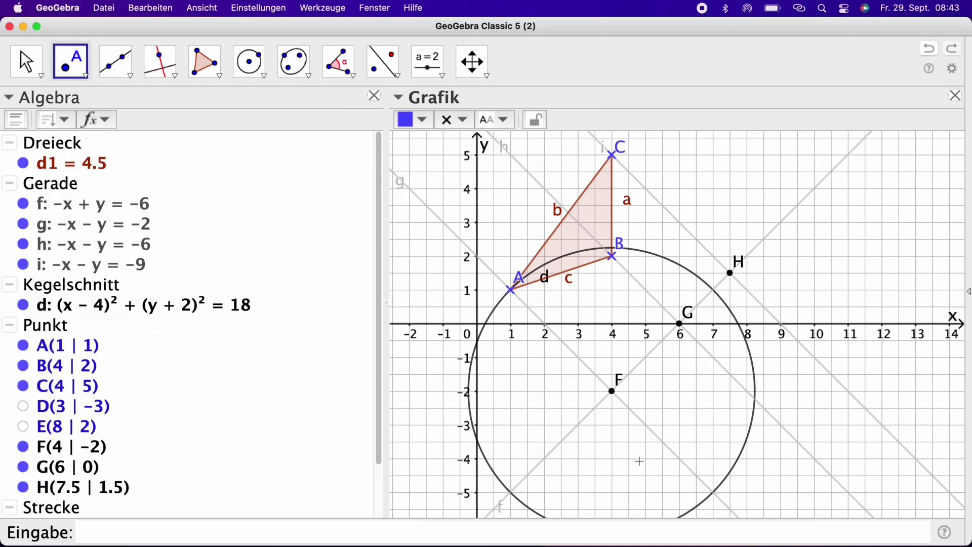
{"action": "left_click", "coordinate": [714, 492]}
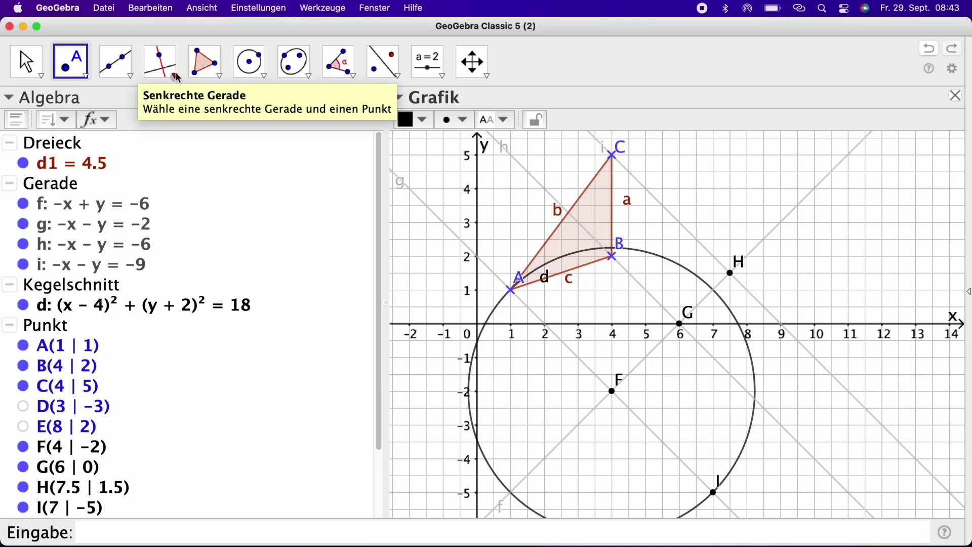
- Draw a circle centred on G through B and mark its intersection with perpendicular h on the opposite side of line f
{"action": "left_click", "coordinate": [251, 64]}
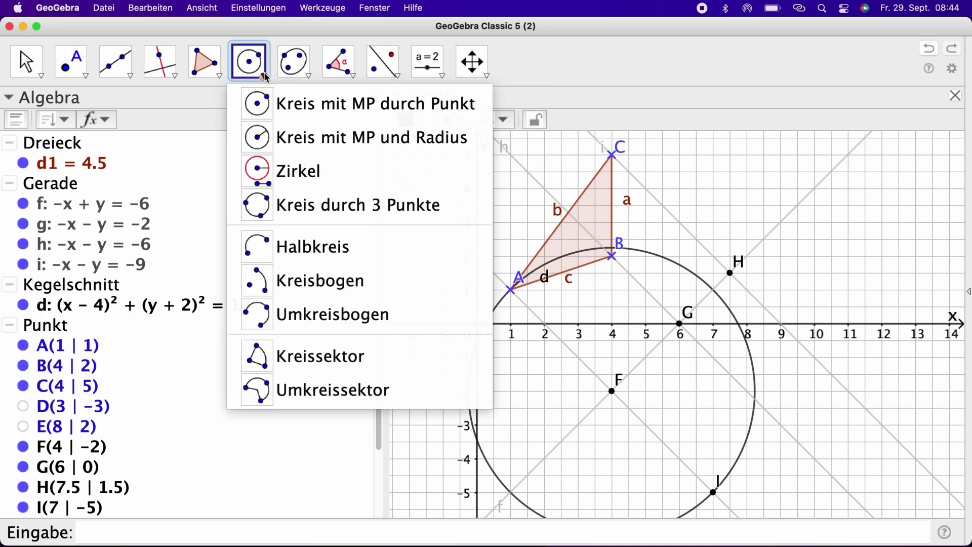
{"action": "mouse_move", "coordinate": [295, 63]}
{"action": "mouse_move", "coordinate": [255, 71]}
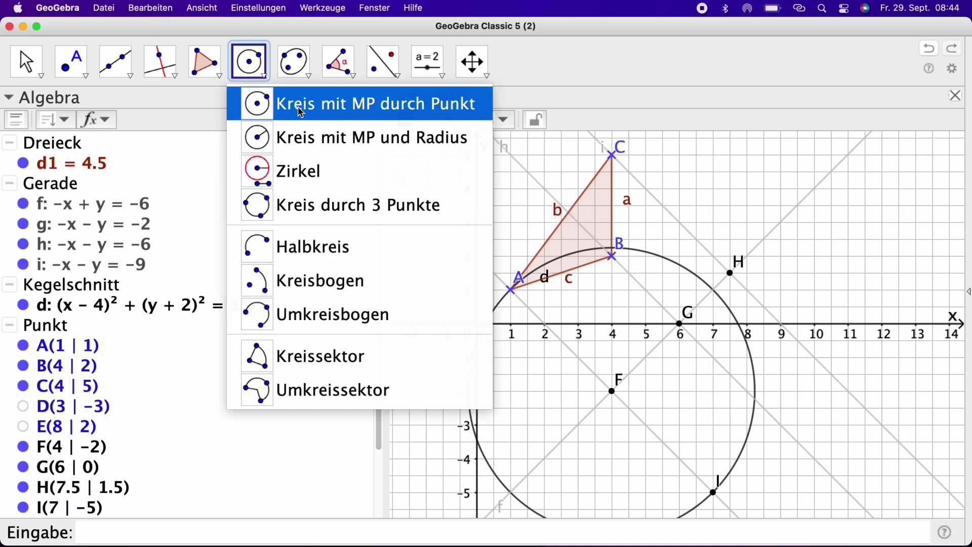
{"action": "left_click", "coordinate": [301, 112]}
{"action": "left_click", "coordinate": [679, 323]}
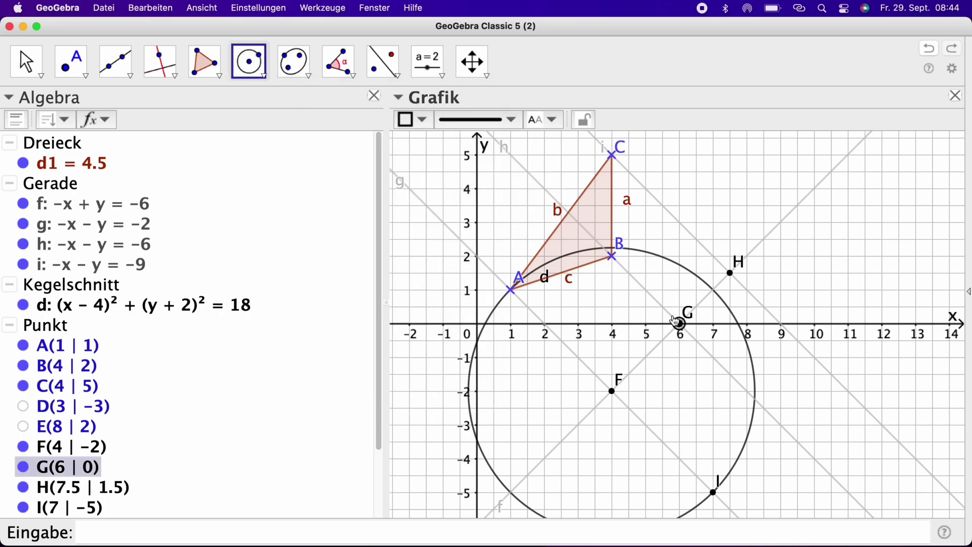
{"action": "left_click", "coordinate": [612, 255]}
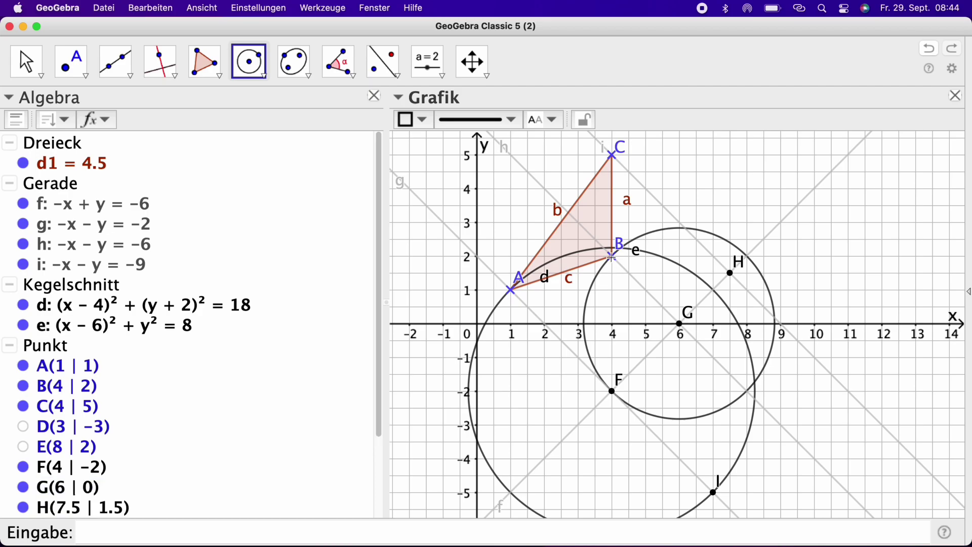
{"action": "left_click", "coordinate": [74, 61]}
{"action": "left_click", "coordinate": [747, 392]}
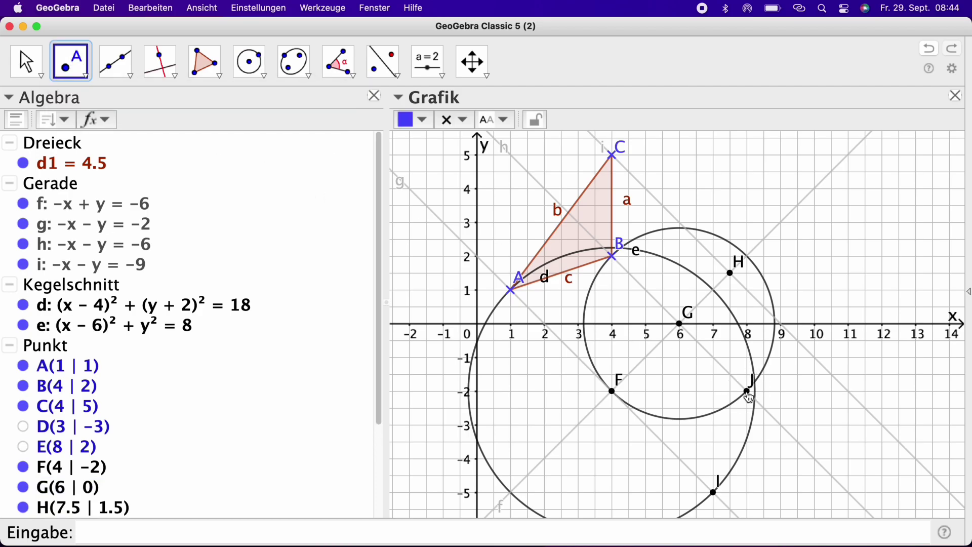
- Draw a circle centred on H through C and mark its intersection with perpendicular i on the opposite side of line f
{"action": "left_click", "coordinate": [250, 63]}
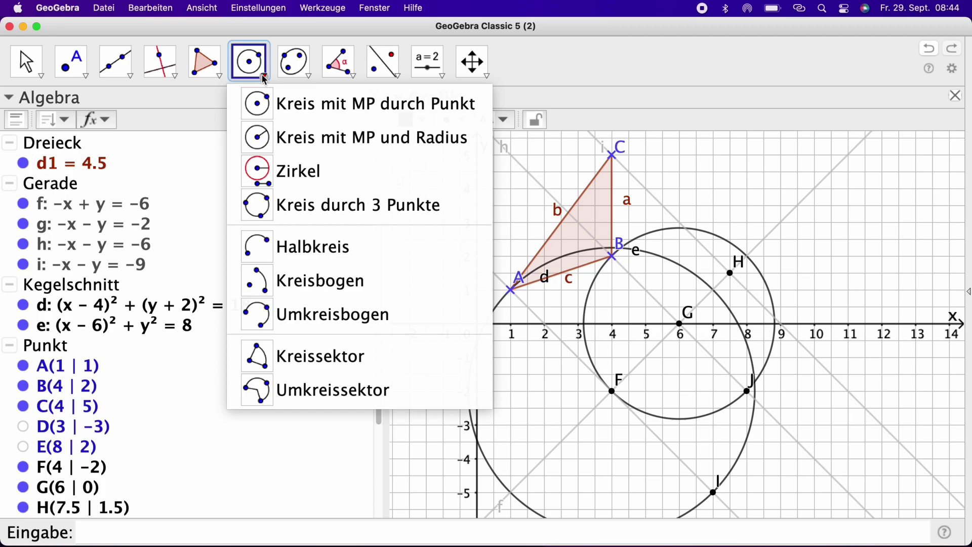
{"action": "left_click", "coordinate": [311, 105]}
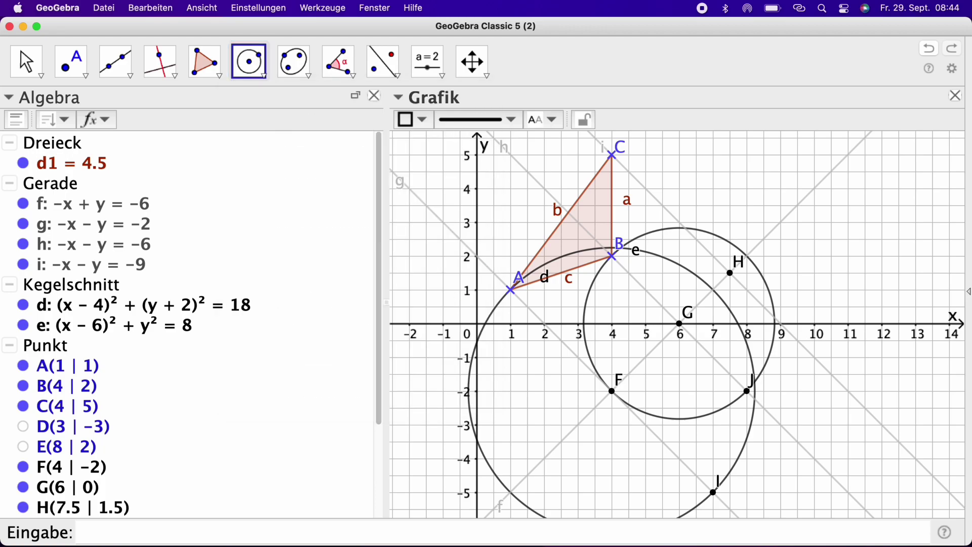
{"action": "left_click", "coordinate": [729, 273]}
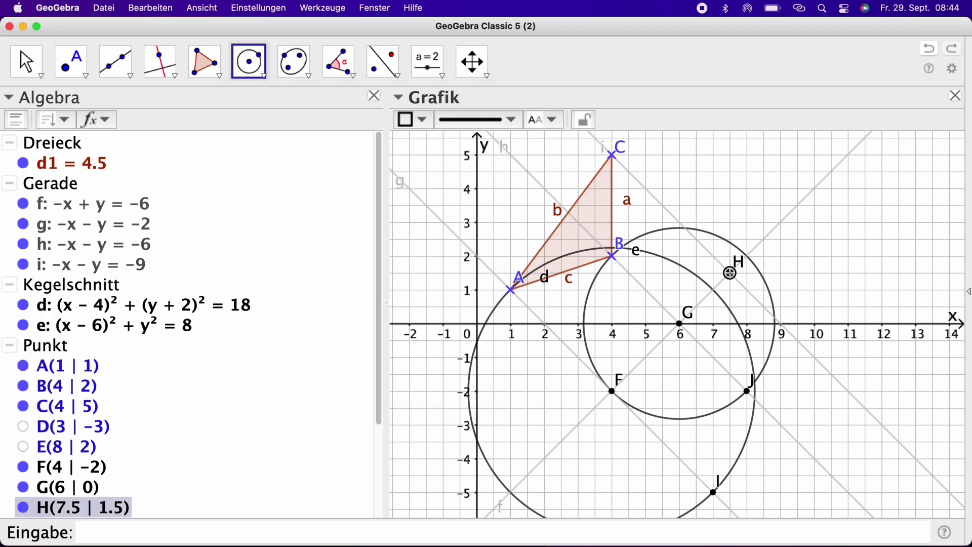
{"action": "left_click", "coordinate": [613, 156]}
{"action": "left_click", "coordinate": [71, 65]}
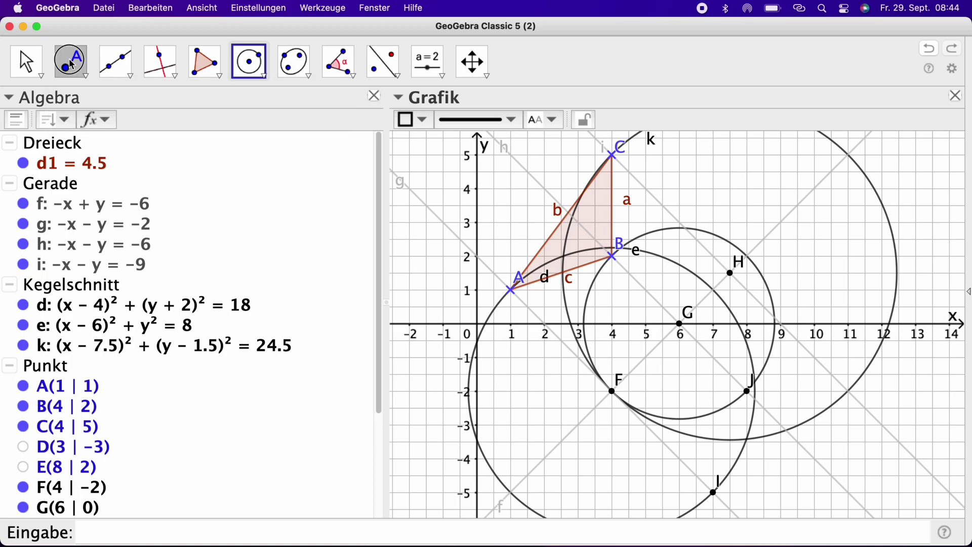
{"action": "left_click", "coordinate": [849, 393]}
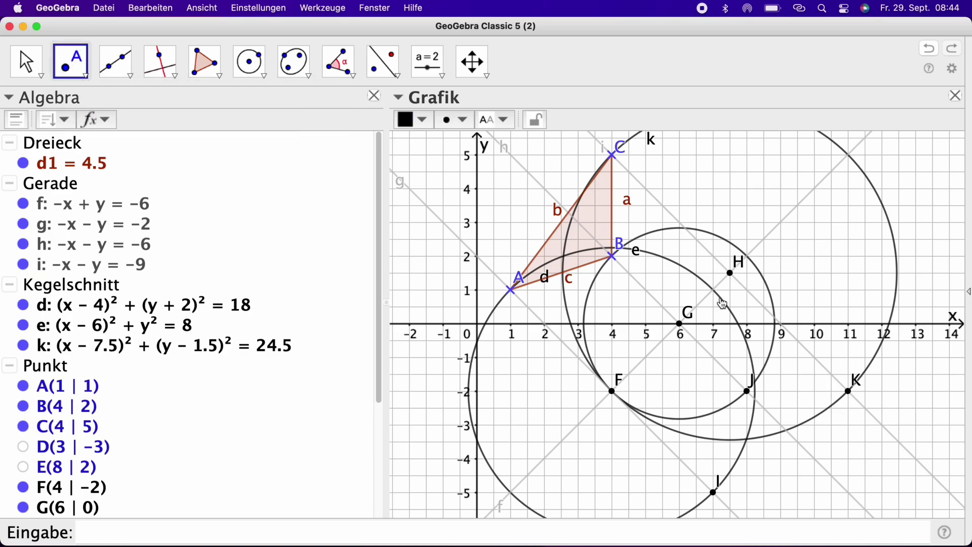
- Select all three circles together and give them a dotted line style and light grey colour
{"action": "left_click", "coordinate": [41, 76]}
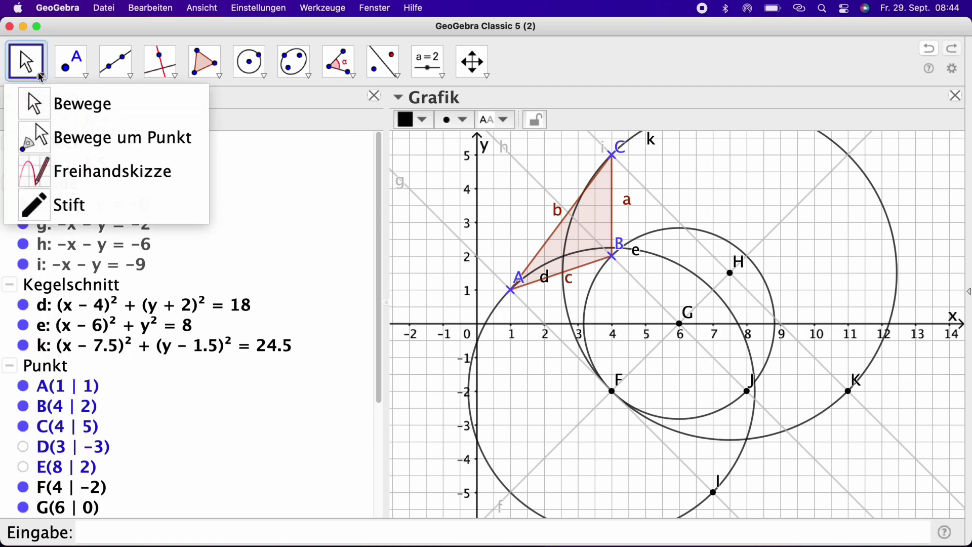
{"action": "left_click", "coordinate": [61, 104]}
{"action": "left_click", "coordinate": [71, 287]}
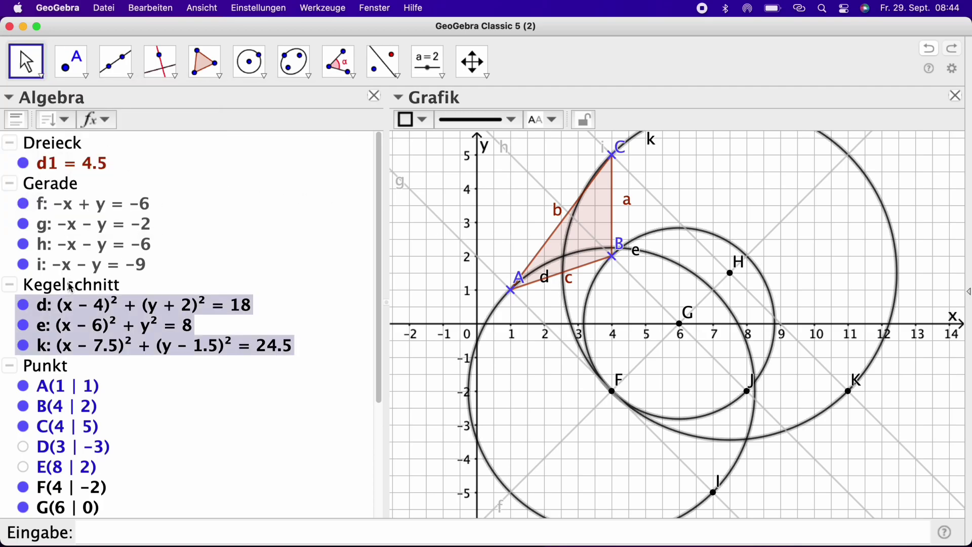
{"action": "left_click", "coordinate": [479, 120]}
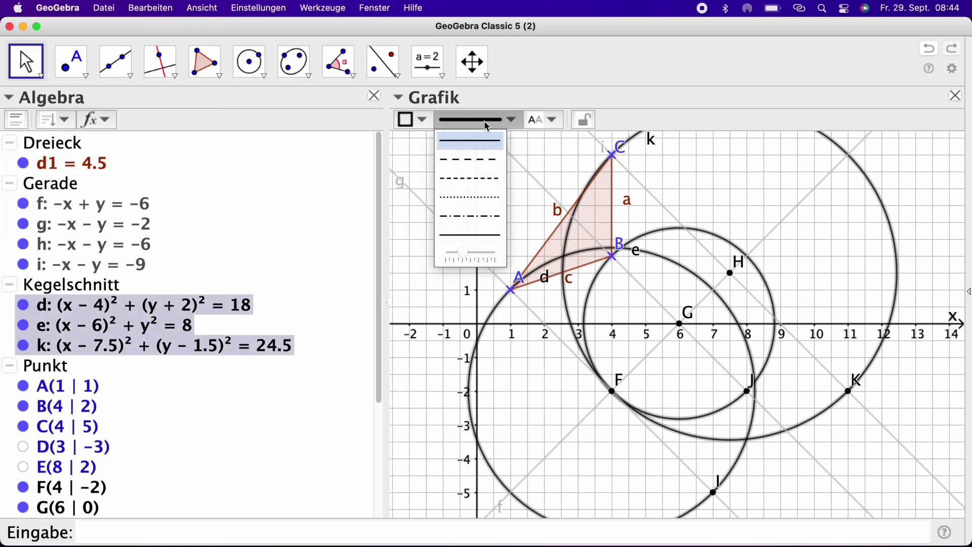
{"action": "left_click", "coordinate": [473, 196]}
{"action": "left_click", "coordinate": [424, 120]}
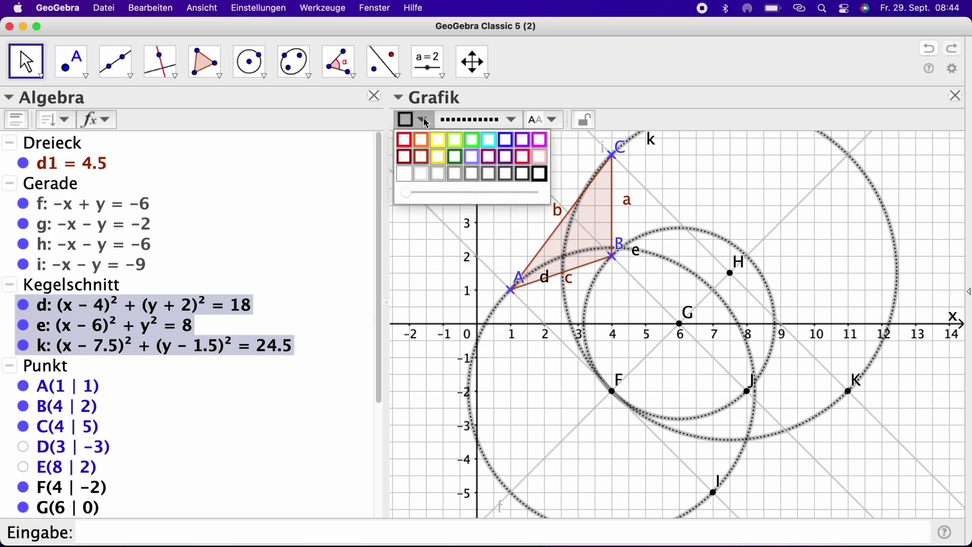
{"action": "left_click", "coordinate": [439, 175]}
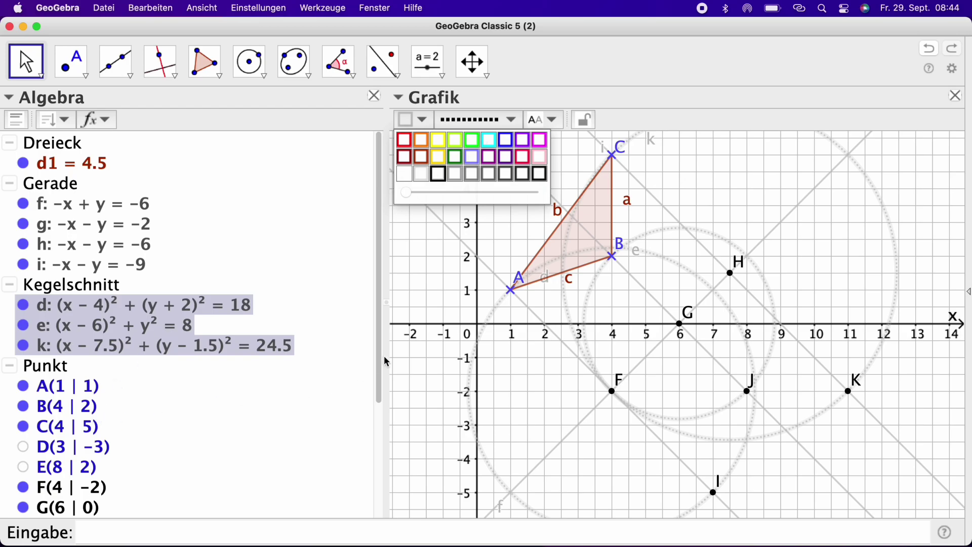
- Hide the auxiliary points F, G and H on the mirror line
{"action": "left_click_drag", "start_coordinate": [378, 349], "coordinate": [371, 456]}
{"action": "left_click", "coordinate": [23, 349]}
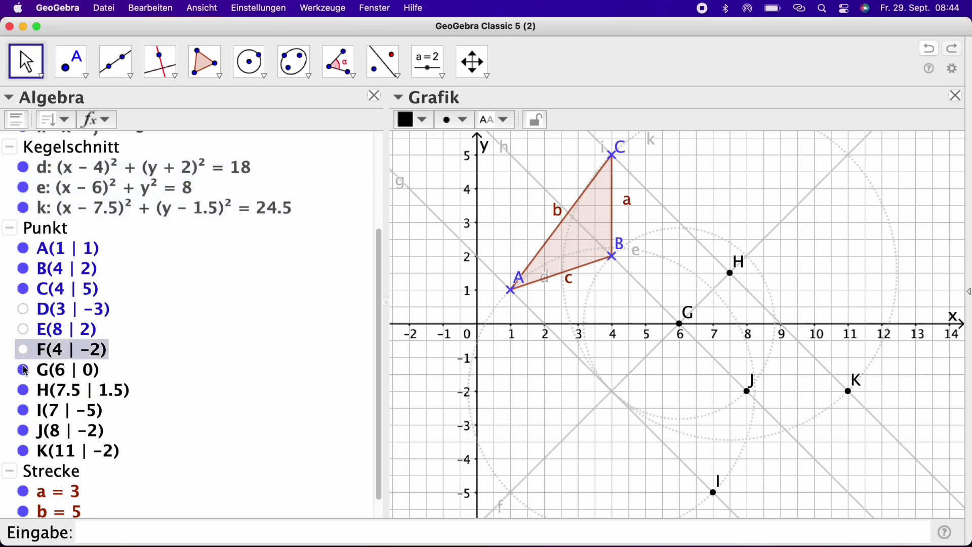
{"action": "left_click", "coordinate": [23, 370]}
{"action": "left_click", "coordinate": [24, 390]}
{"action": "left_click", "coordinate": [24, 391]}
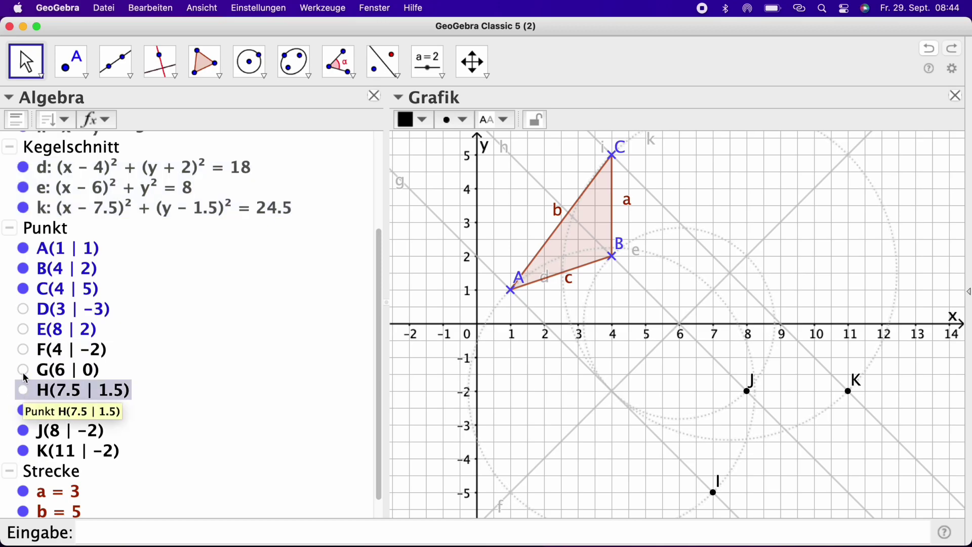
- Select all points together, set their style to crosses and label them with name and coordinates
{"action": "left_click", "coordinate": [39, 231]}
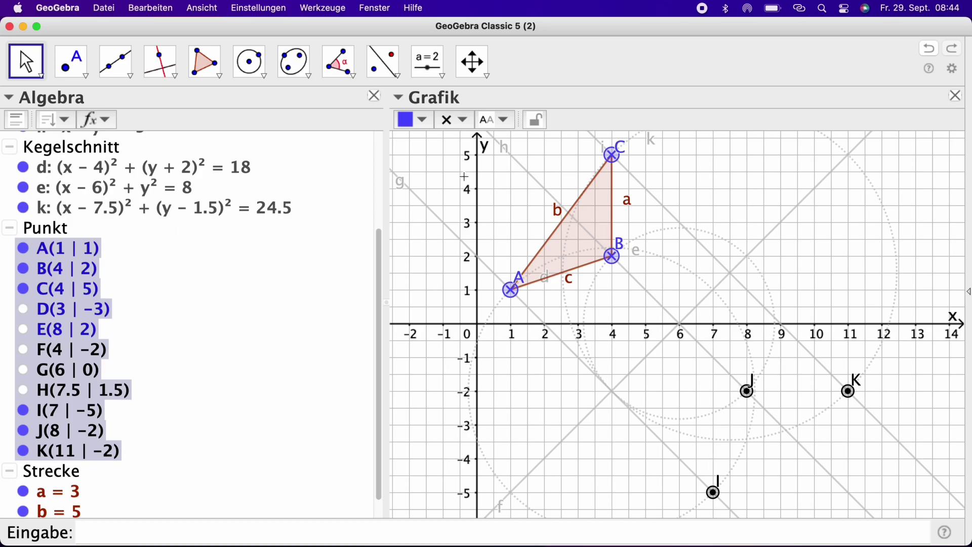
{"action": "left_click", "coordinate": [461, 120]}
{"action": "left_click", "coordinate": [469, 144]}
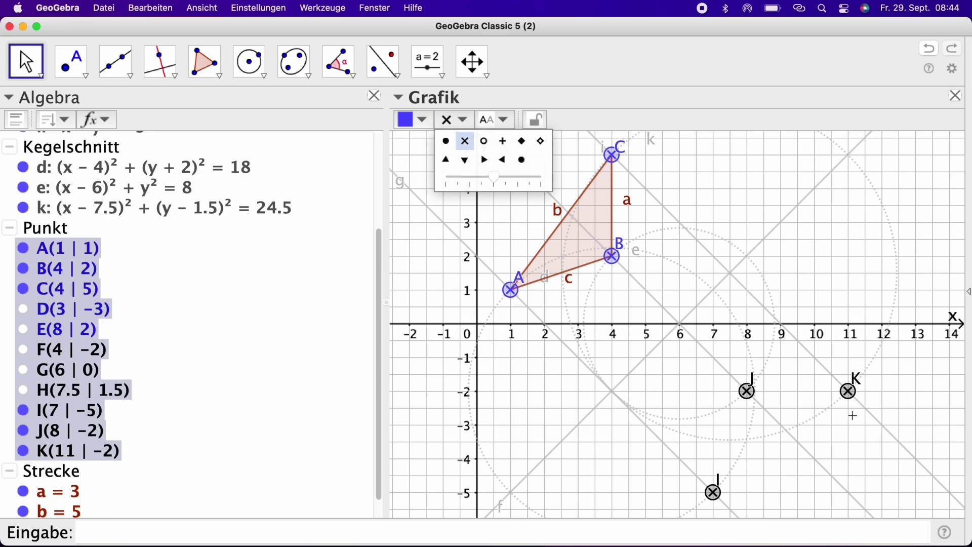
{"action": "left_click", "coordinate": [495, 120]}
{"action": "left_click", "coordinate": [527, 191]}
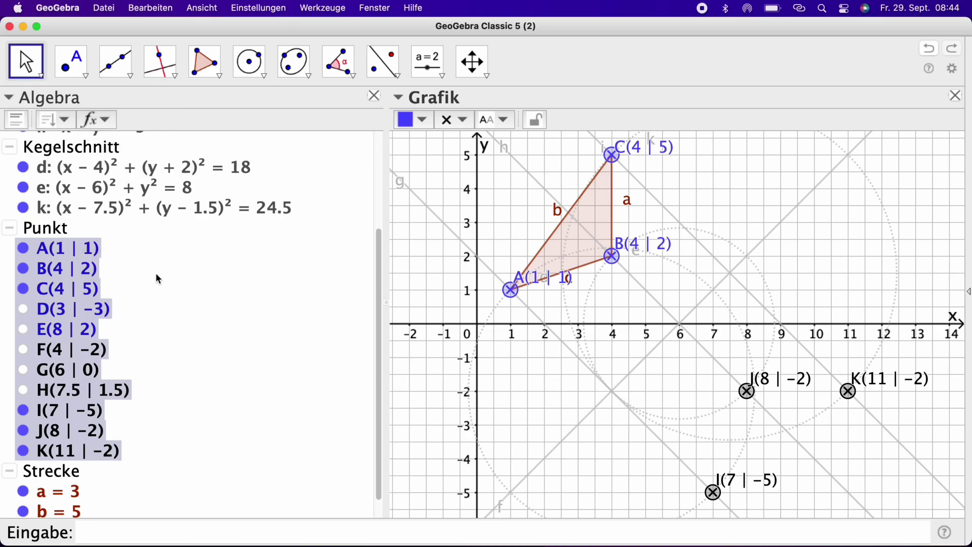
{"action": "left_click", "coordinate": [173, 283]}
- Rename point I, the mirror image of A, as A'
{"action": "left_click", "coordinate": [78, 413]}
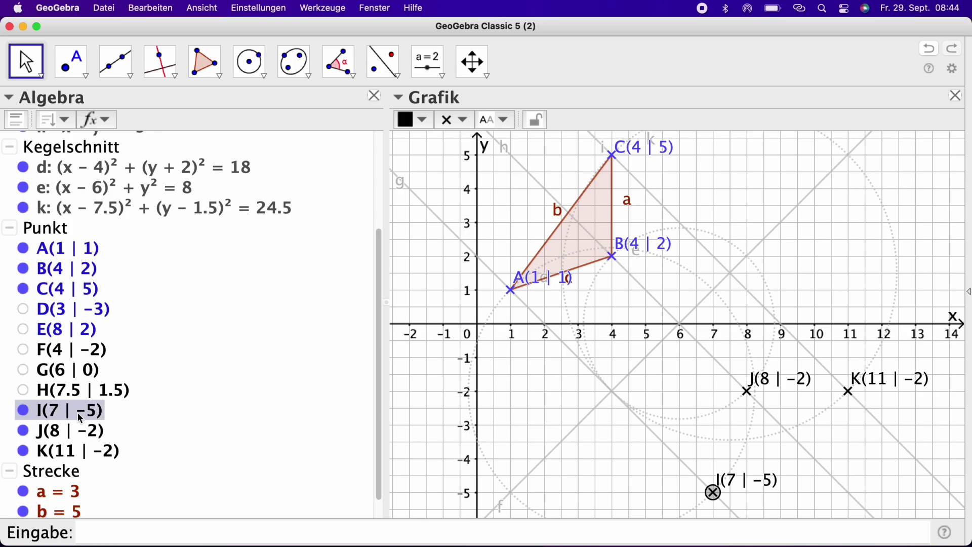
{"action": "right_click", "coordinate": [80, 416]}
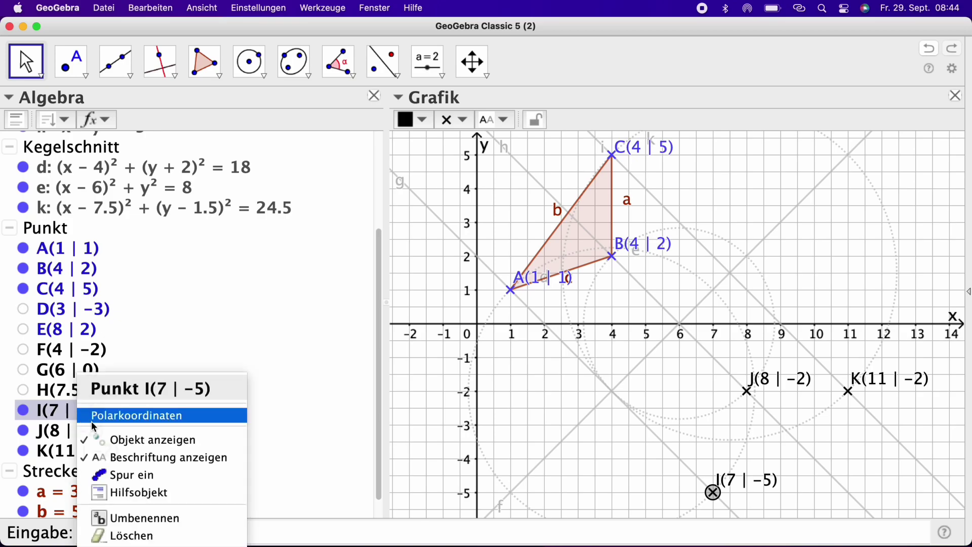
{"action": "left_click", "coordinate": [125, 521]}
{"action": "type", "text": "A'"}
{"action": "key", "text": "Return"}
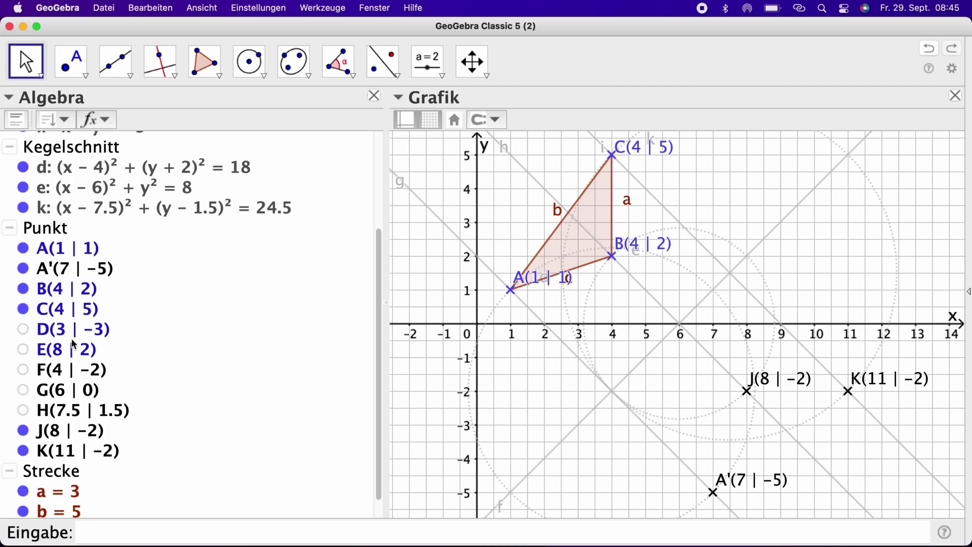
- Rename point J as B' and point K as C'
{"action": "right_click", "coordinate": [68, 426]}
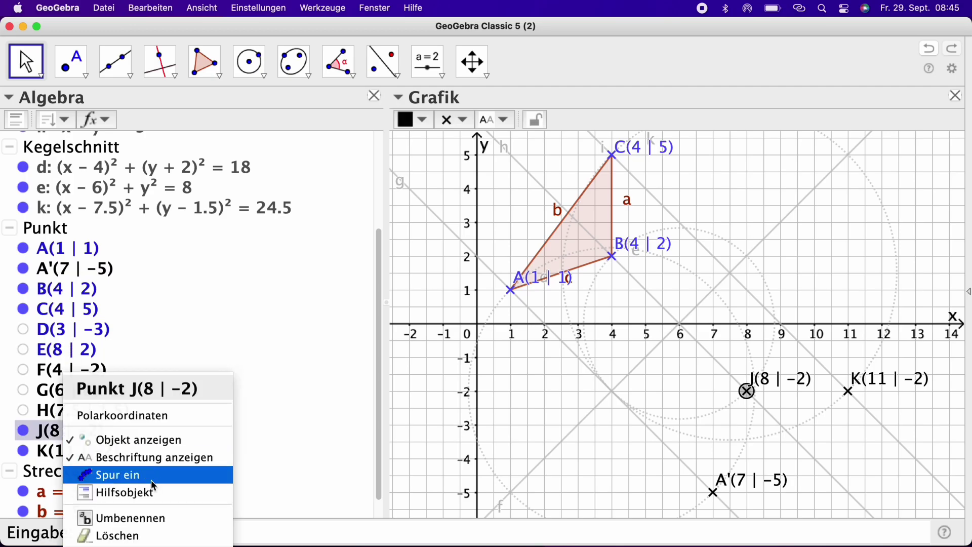
{"action": "left_click", "coordinate": [152, 517]}
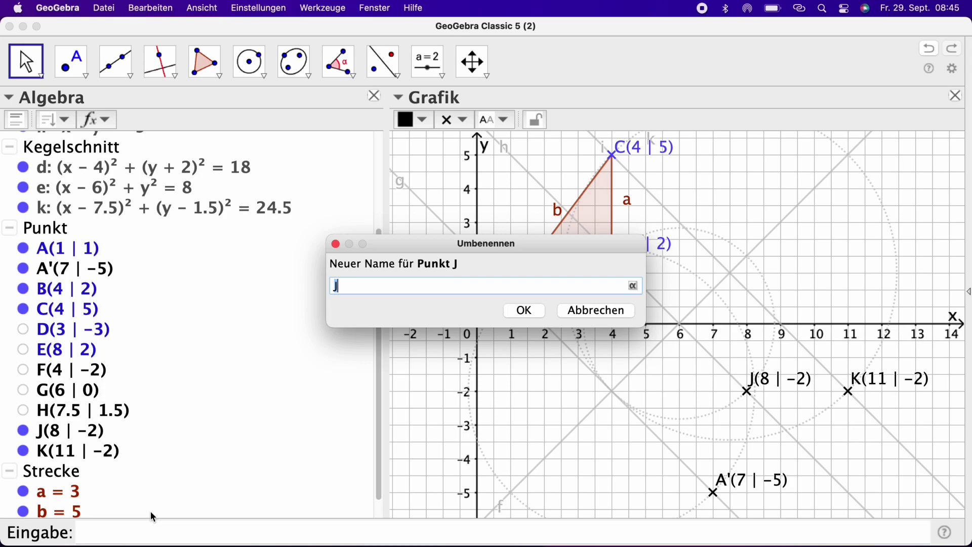
{"action": "type", "text": "B'"}
{"action": "key", "text": "Return"}
{"action": "right_click", "coordinate": [847, 391]}
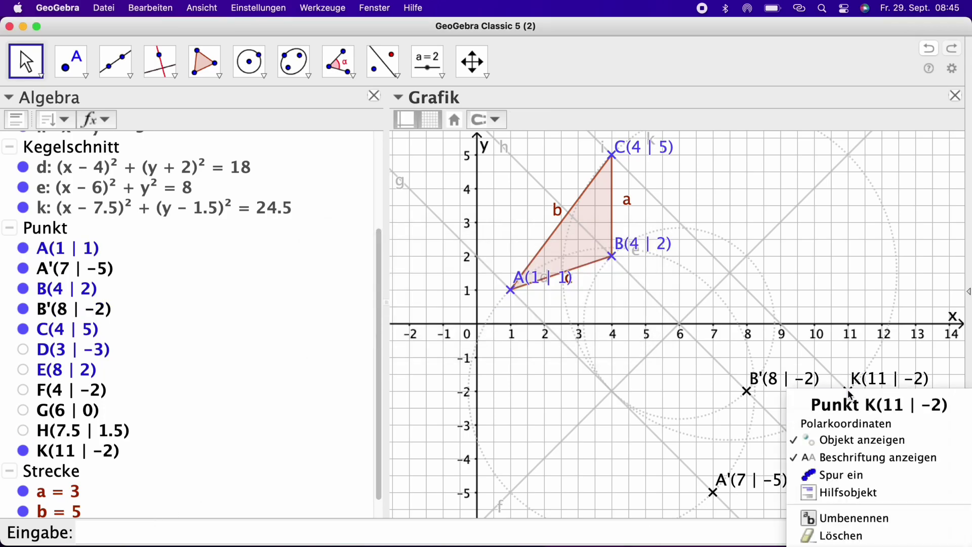
{"action": "left_click", "coordinate": [840, 518]}
{"action": "key", "text": "Return"}
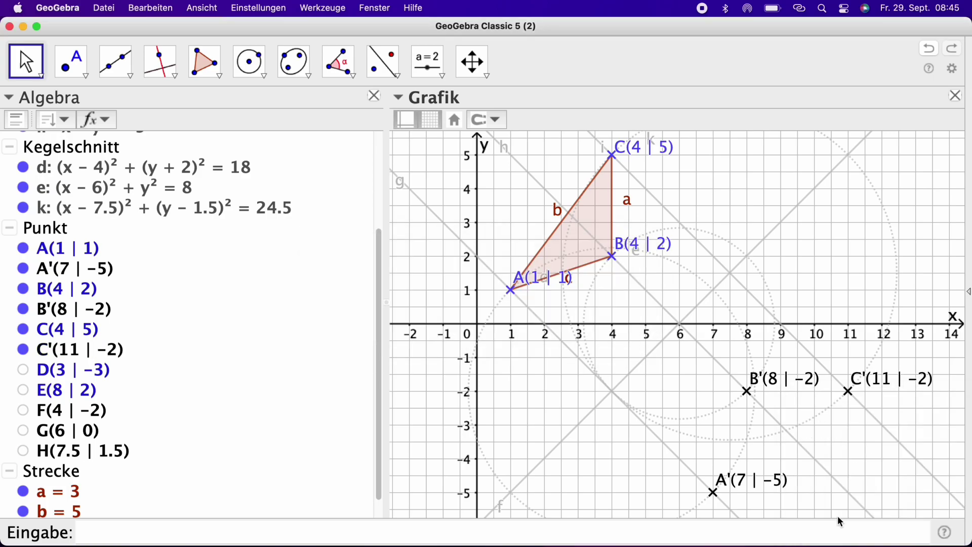
- Draw the reflected triangle as a polygon through A', B' and C'
{"action": "left_click", "coordinate": [204, 66]}
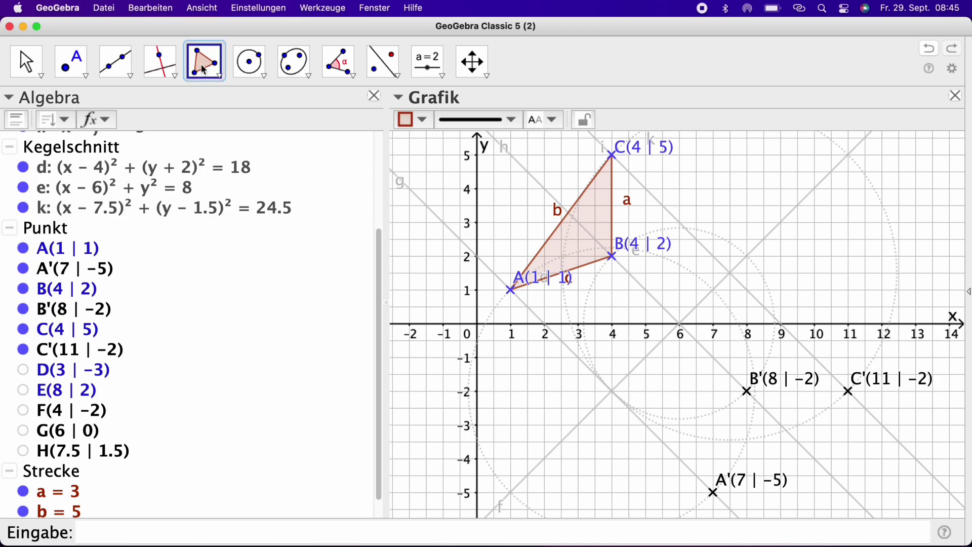
{"action": "left_click", "coordinate": [713, 492]}
{"action": "left_click", "coordinate": [747, 391]}
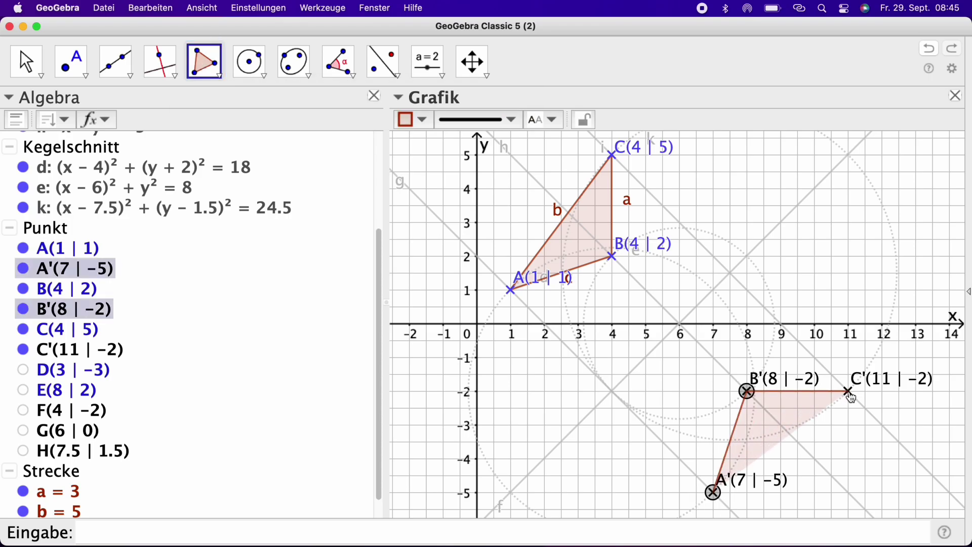
{"action": "left_click", "coordinate": [849, 391]}
{"action": "left_click", "coordinate": [712, 492]}
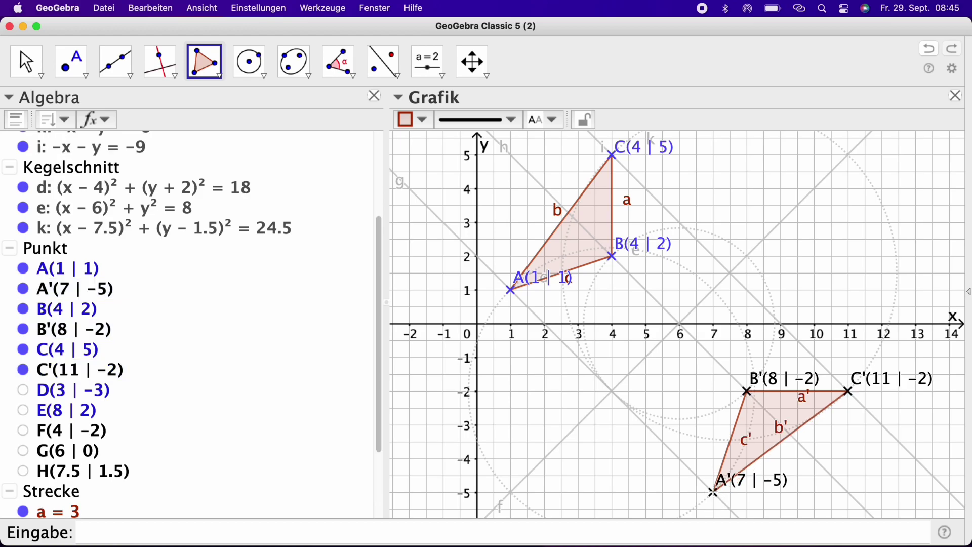
{"action": "key", "text": "Escape"}
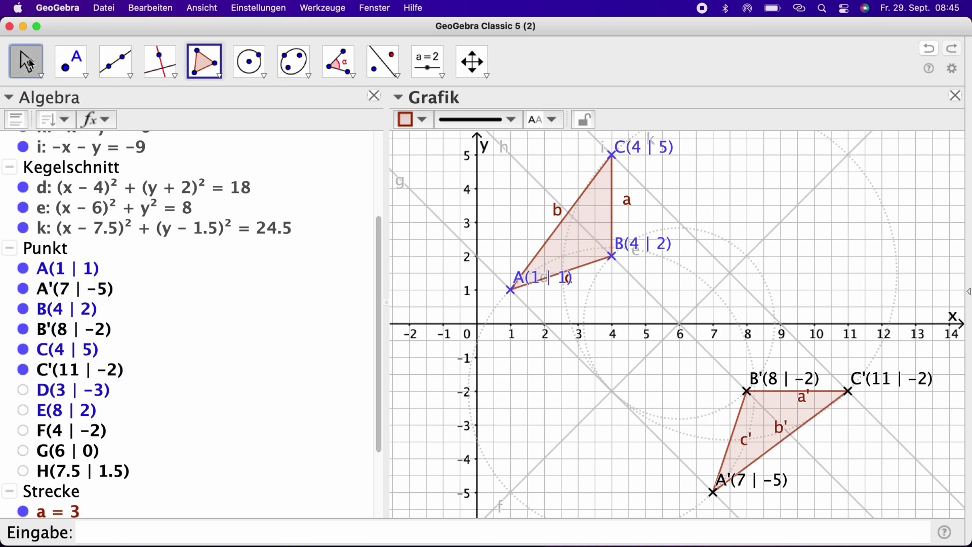
- Move the side labels c', b' and a' outside the reflected triangle, each beside its own side
{"action": "left_click_drag", "start_coordinate": [744, 443], "coordinate": [721, 440]}
{"action": "left_click_drag", "start_coordinate": [778, 426], "coordinate": [792, 455]}
{"action": "left_click_drag", "start_coordinate": [802, 398], "coordinate": [802, 380]}
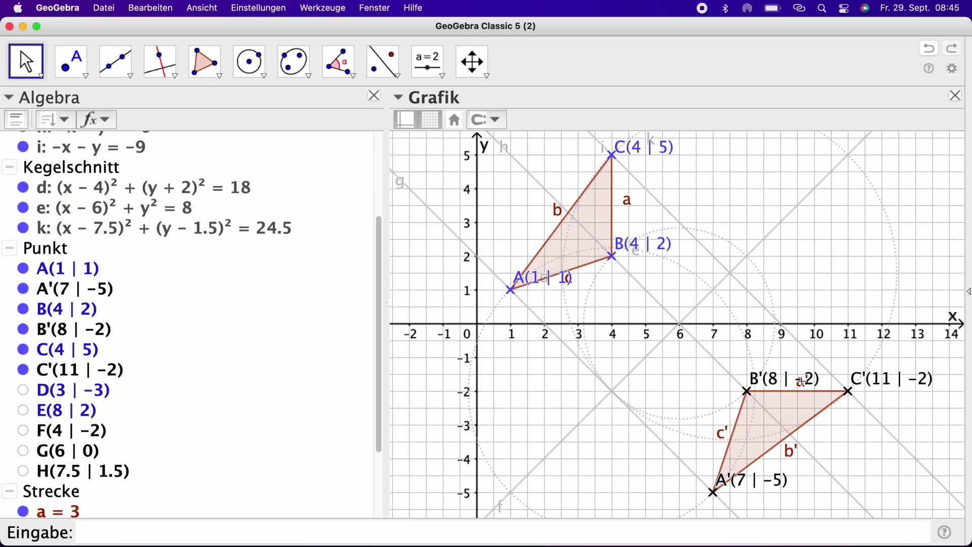
{"action": "mouse_move", "coordinate": [513, 297]}
{"action": "left_mouse_down"}
{"action": "mouse_move", "coordinate": [501, 373]}
{"action": "mouse_move", "coordinate": [449, 289]}
{"action": "mouse_move", "coordinate": [585, 265]}
{"action": "mouse_move", "coordinate": [556, 321]}
{"action": "mouse_move", "coordinate": [512, 294]}
{"action": "left_mouse_up"}
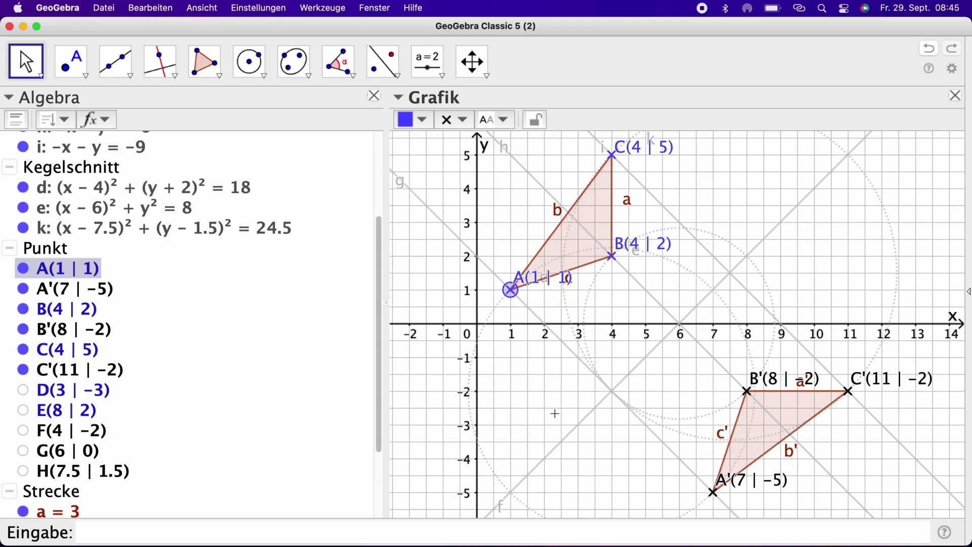